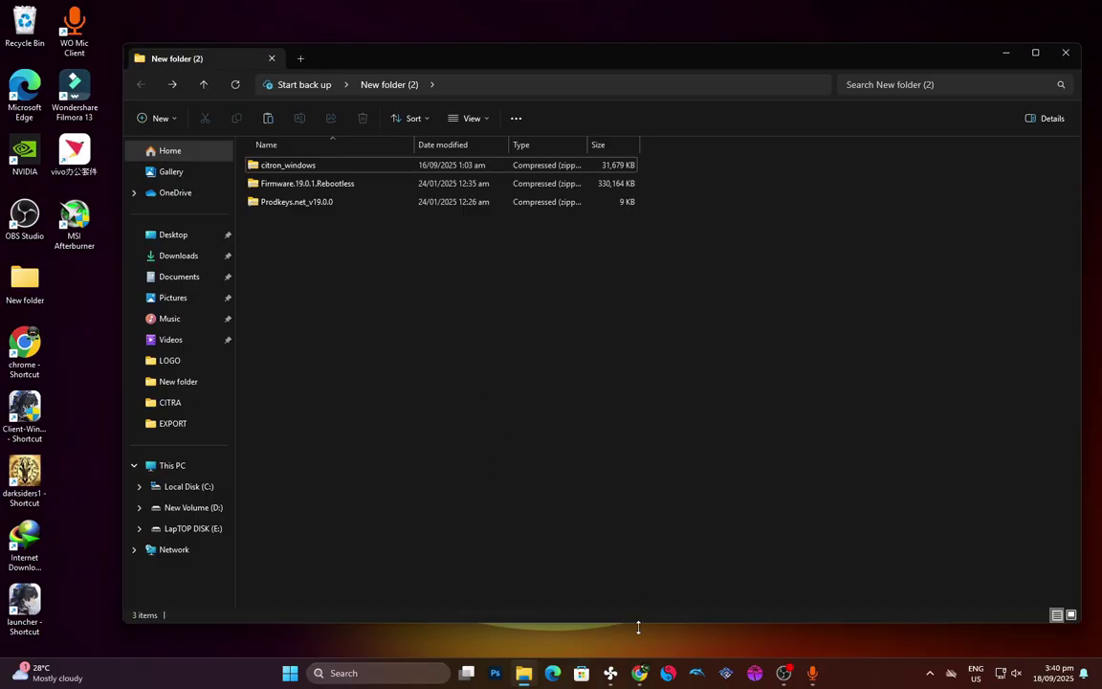
Bring up the Citron Emulator v0.7 releases page in Chrome and look over its assets
click(639, 673)
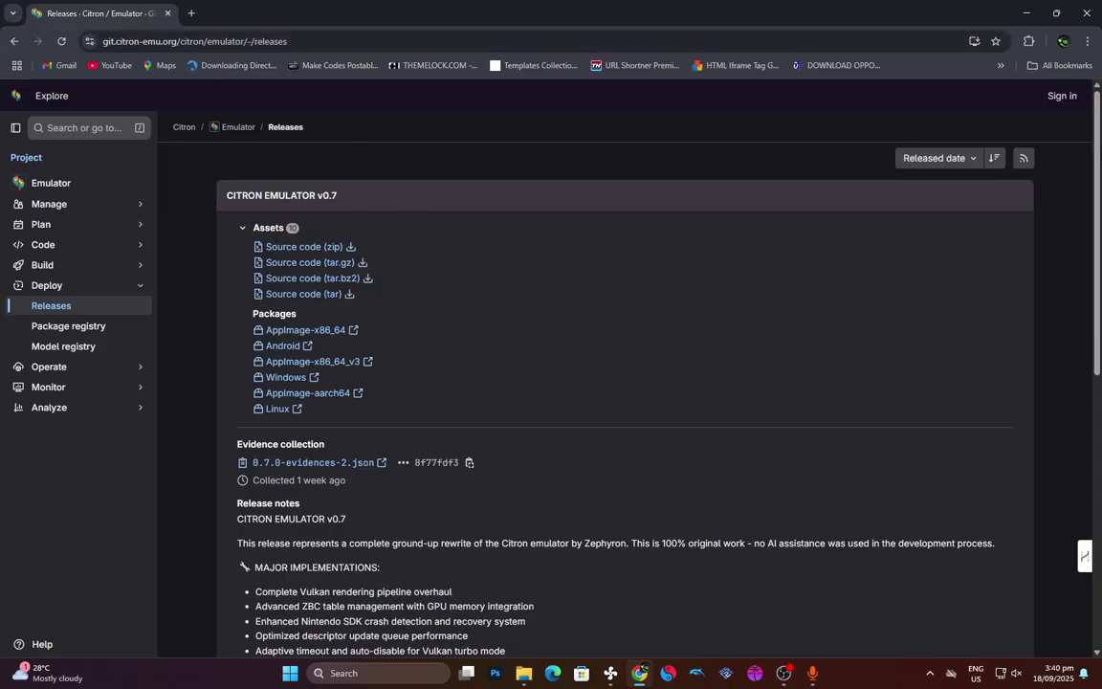
scroll(414, 234, down, 2)
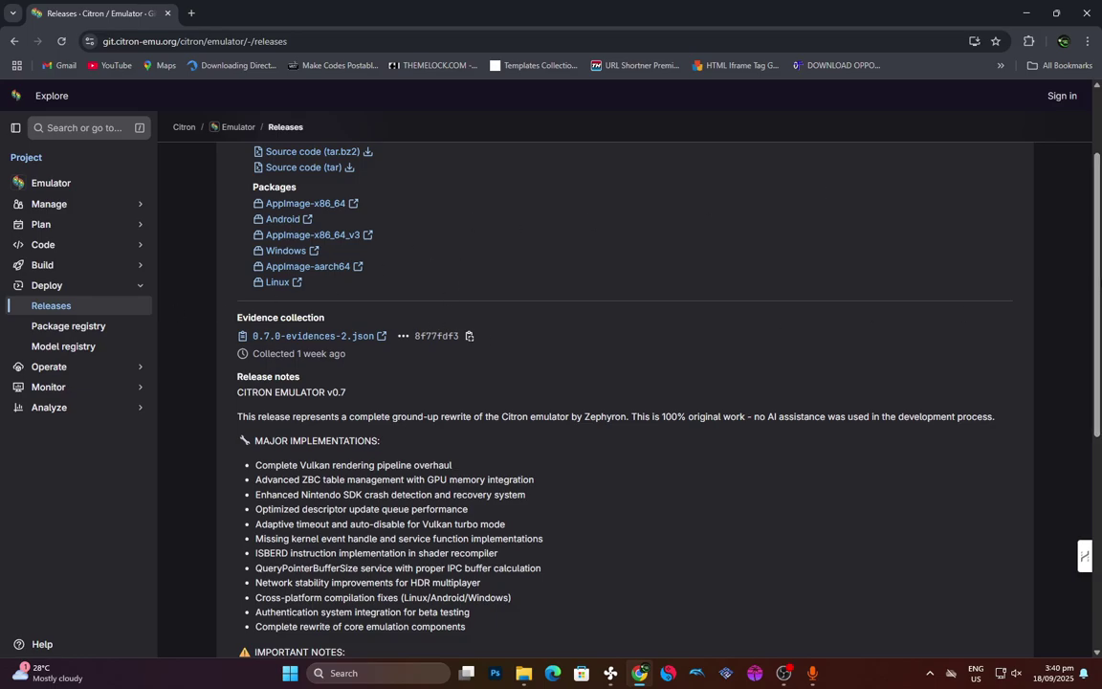
scroll(656, 327, up, 2)
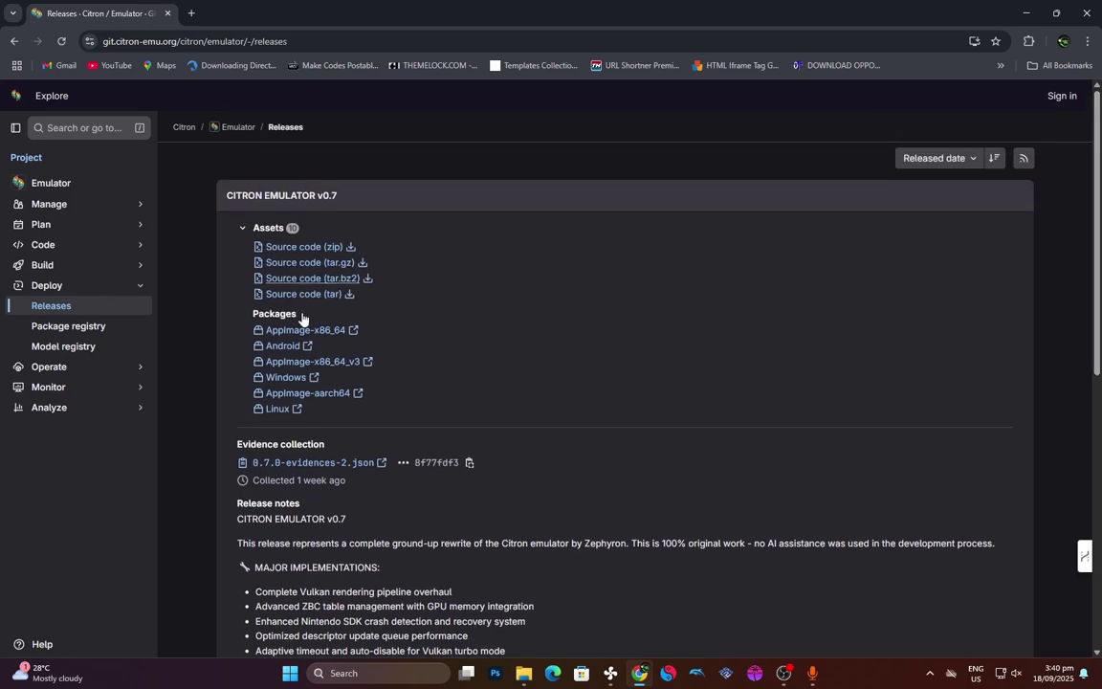
scroll(299, 332, down, 2)
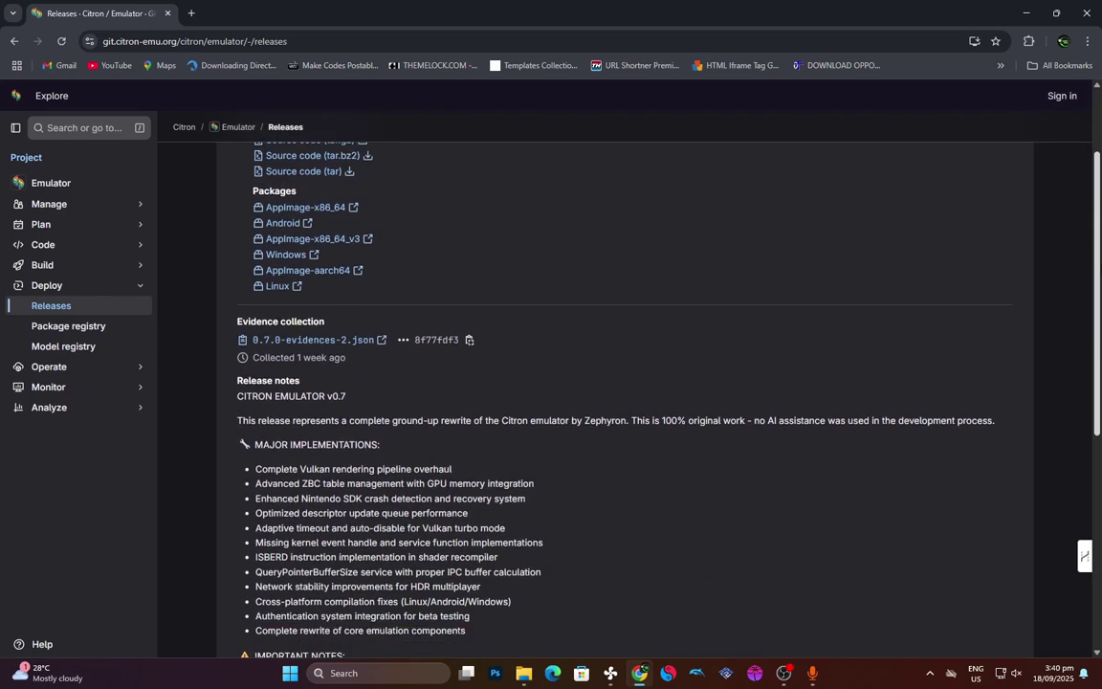
Request the Windows package, skip IDM's duplicate download, and review the release notes
click(290, 256)
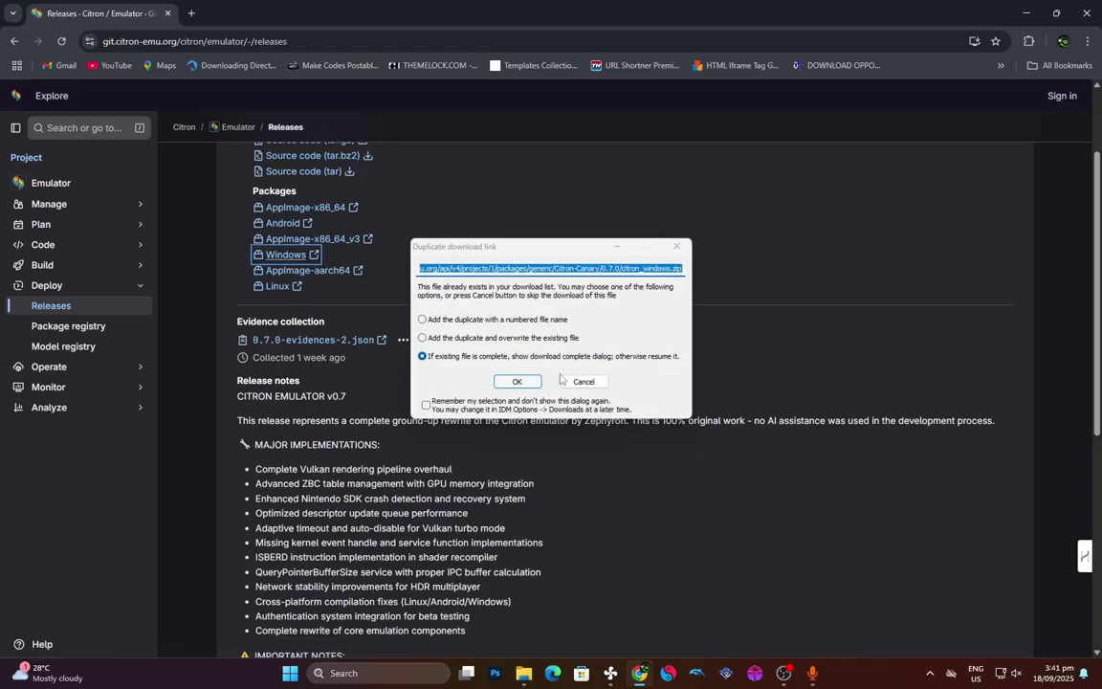
click(576, 382)
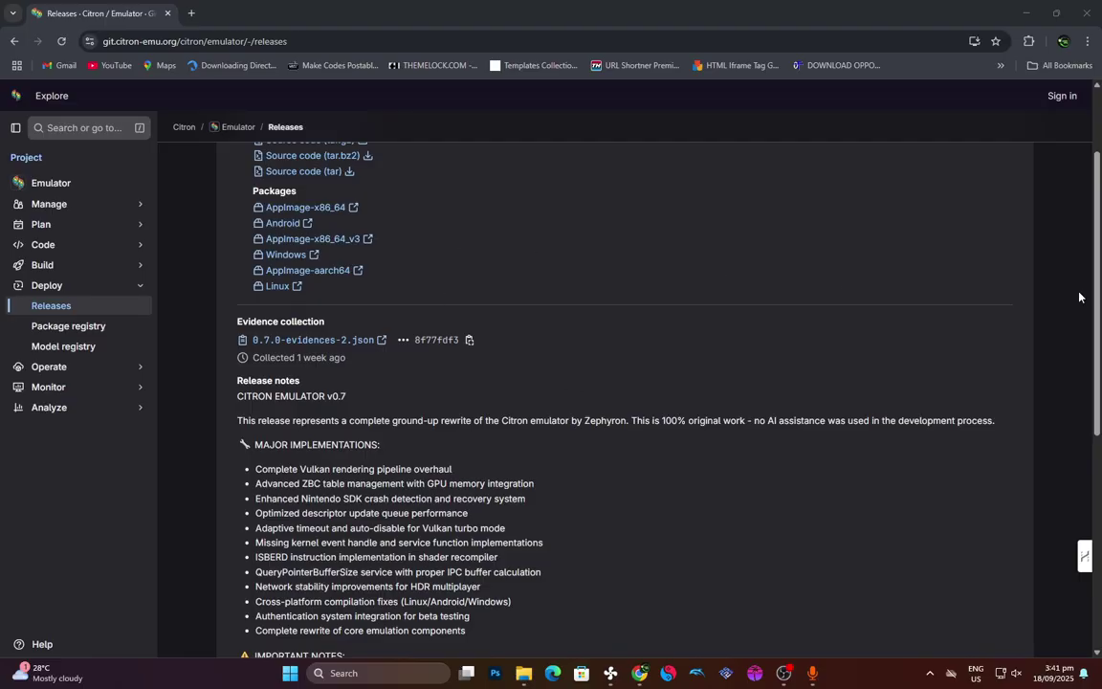
scroll(669, 335, down, 2)
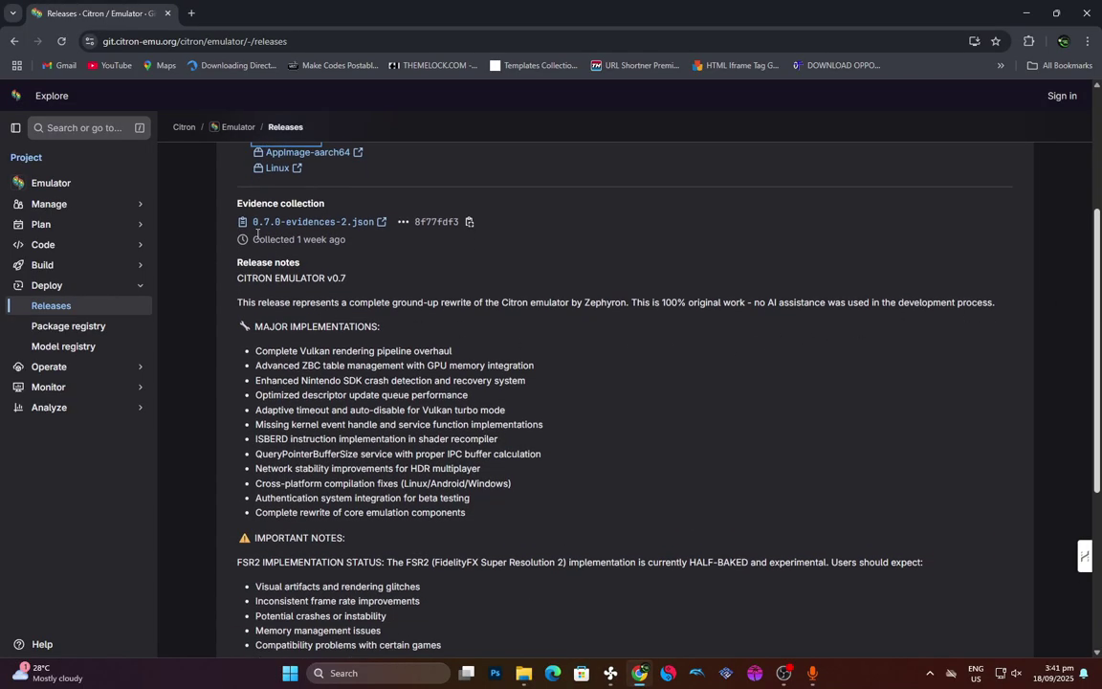
scroll(632, 347, down, 3)
scroll(457, 392, up, 2)
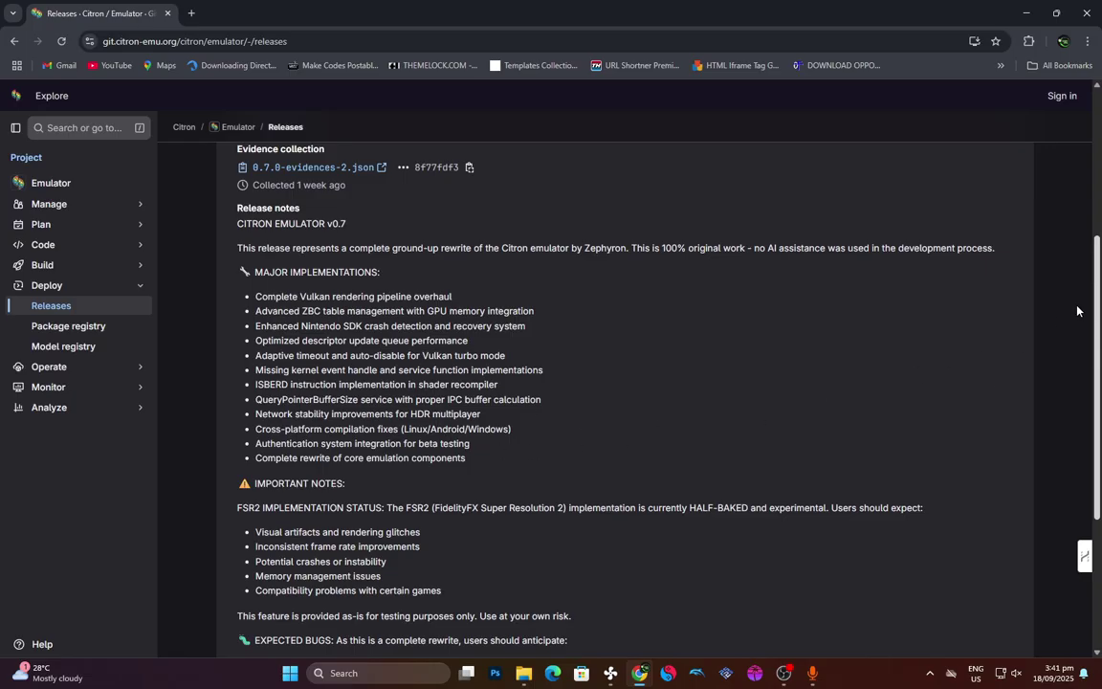
scroll(974, 281, down, 1)
scroll(241, 316, up, 1)
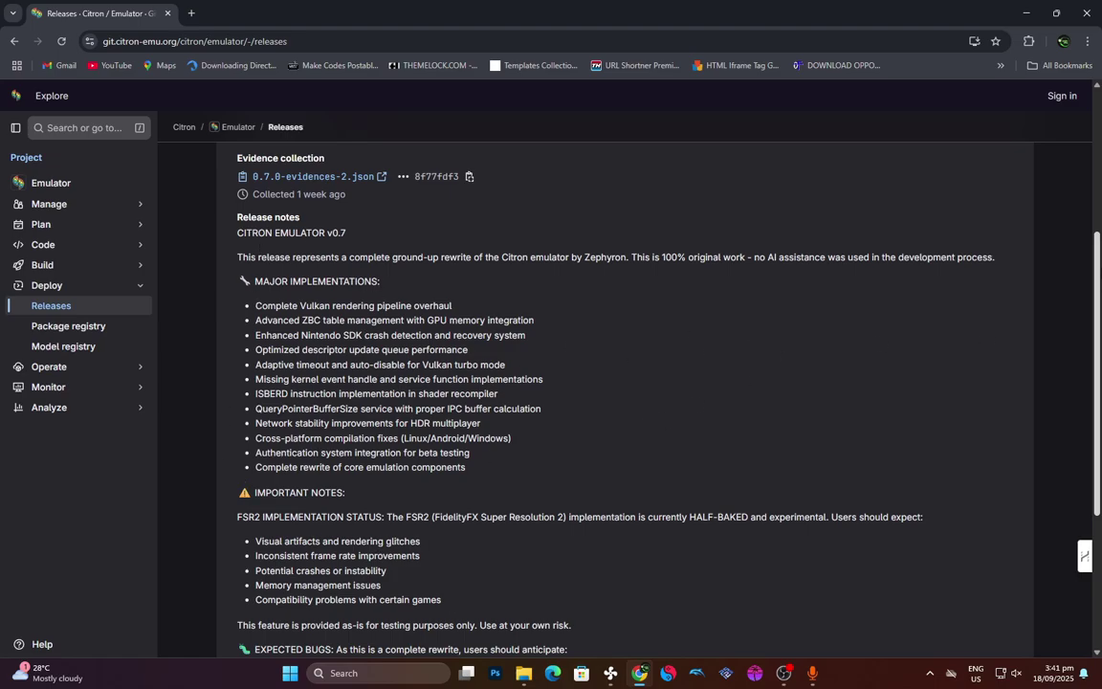
scroll(603, 536, down, 1)
scroll(622, 603, up, 2)
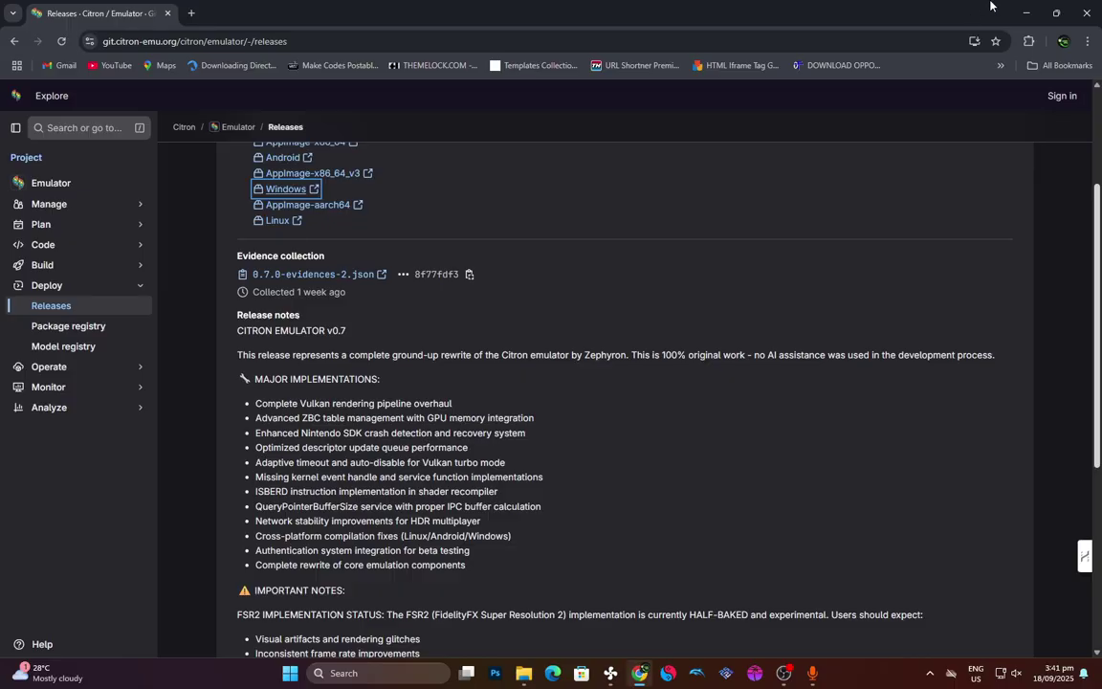
Minimize Chrome, briefly restore it, then minimize it again to show New folder (2)
click(1026, 13)
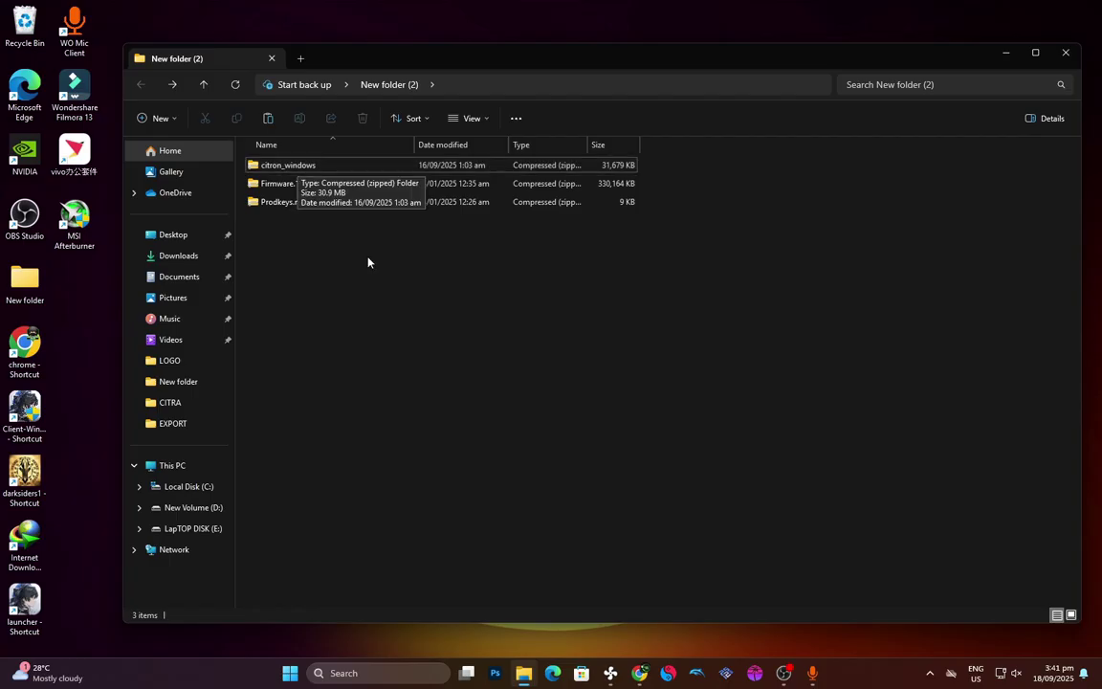
mouse_move(641, 682)
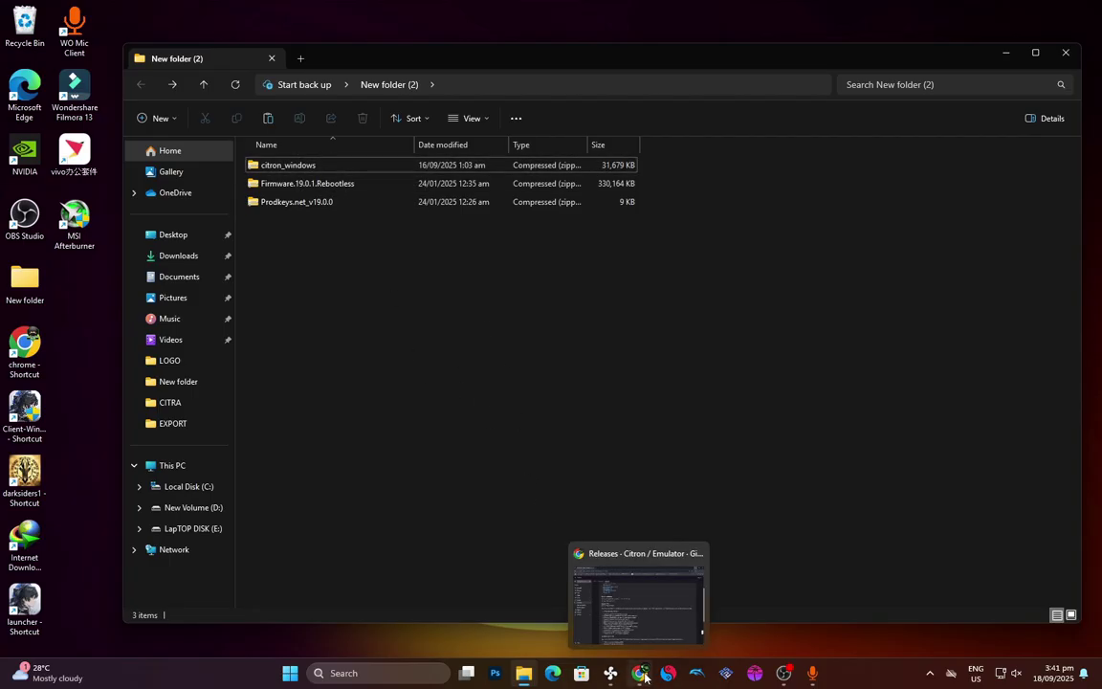
click(643, 676)
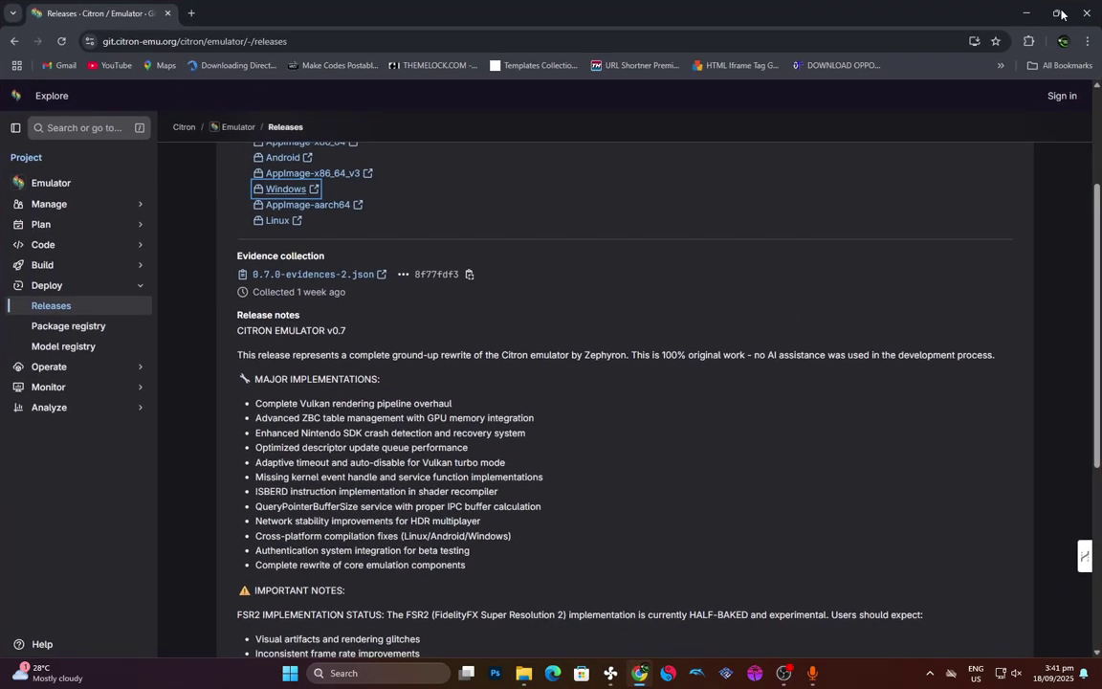
click(1026, 12)
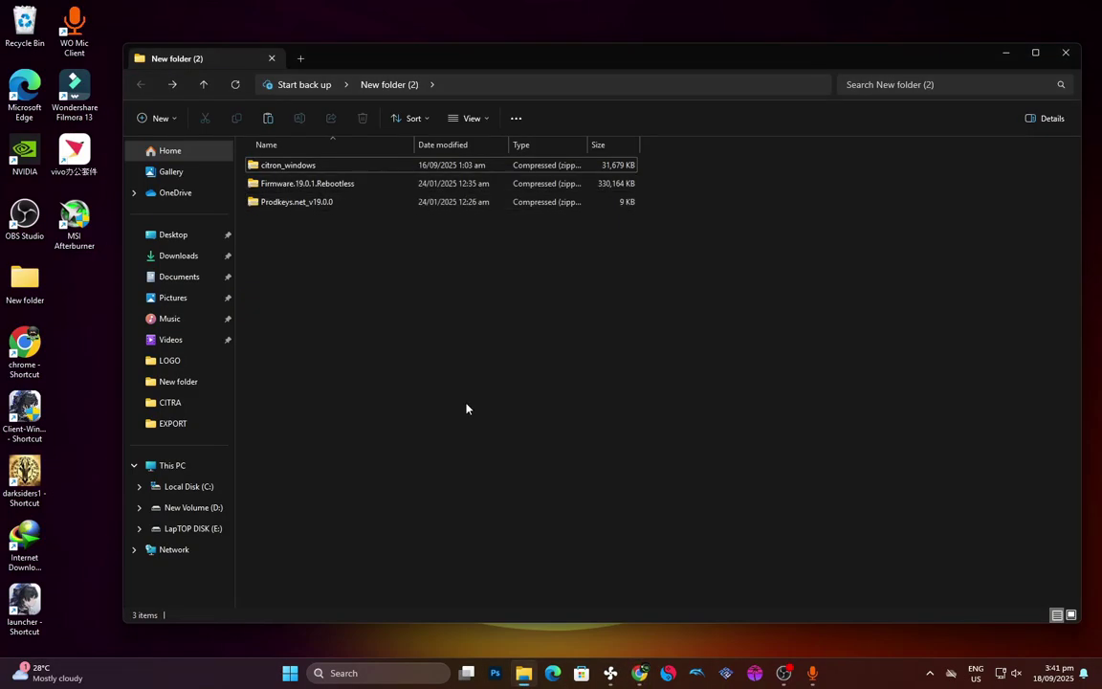
Extract citron_windows.zip with WinRAR into its own citron_windows folder
right_click(294, 169)
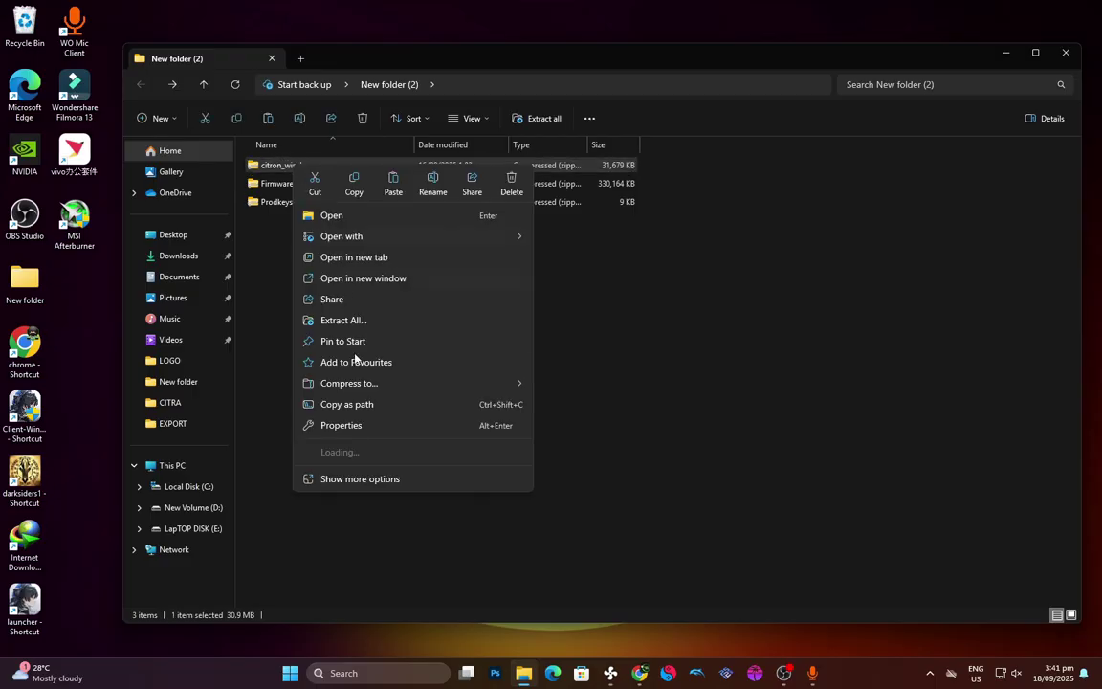
mouse_move(337, 452)
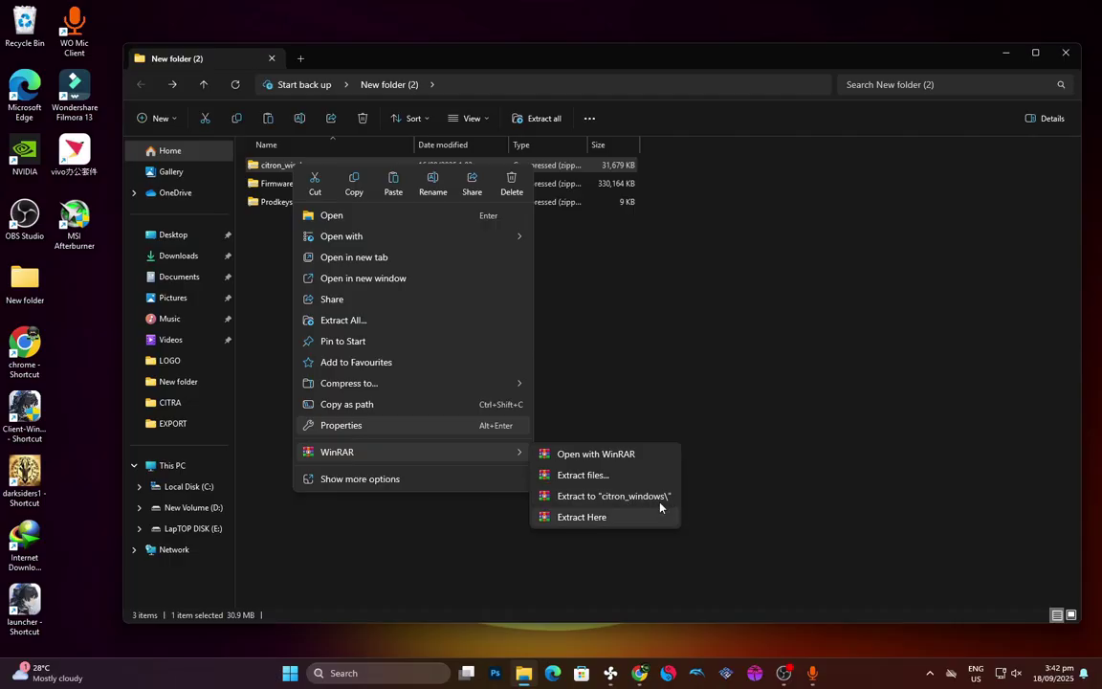
click(604, 497)
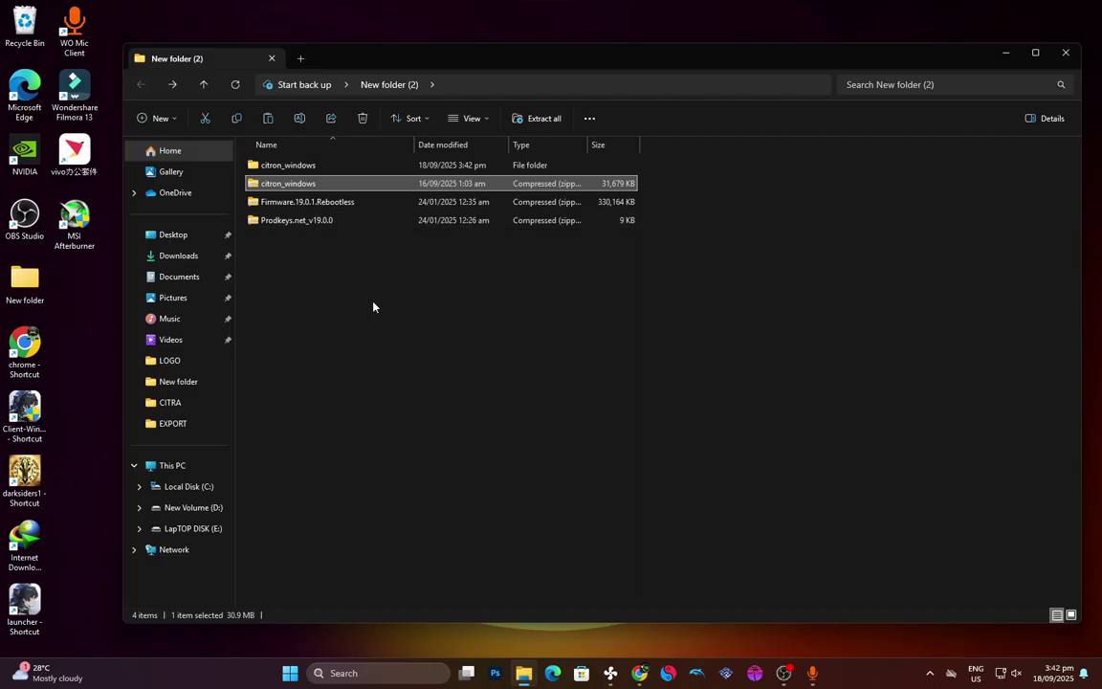
Extract the Firmware.19.0.1.Rebootless zip with WinRAR into its own folder
click(324, 252)
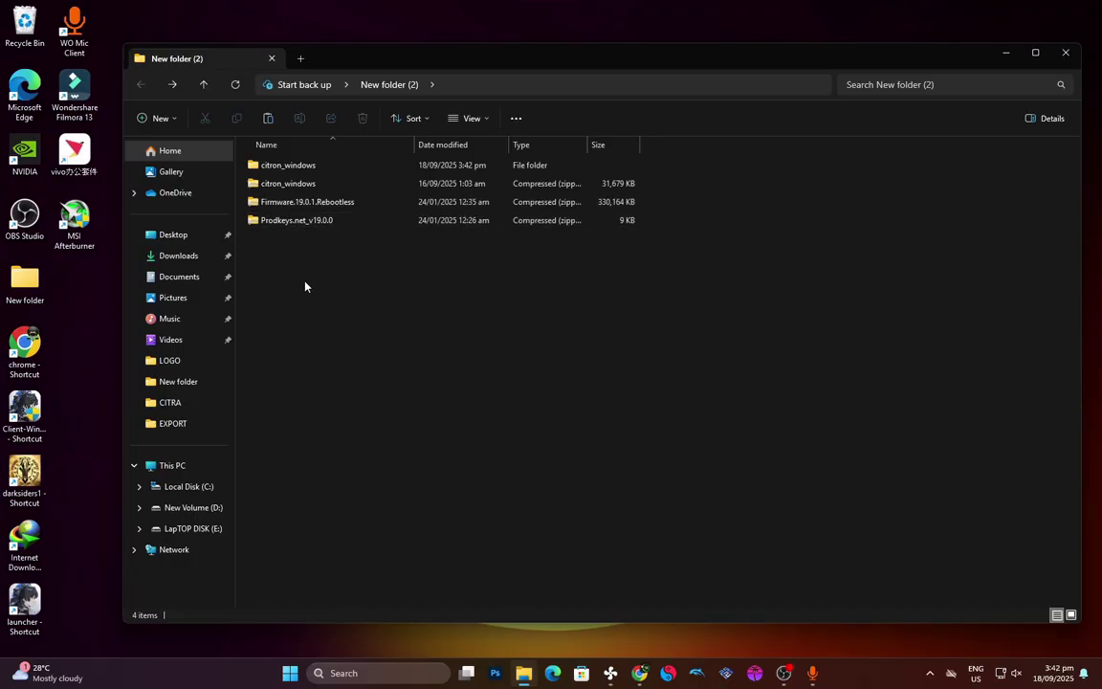
click(304, 223)
ctrl+click(312, 204)
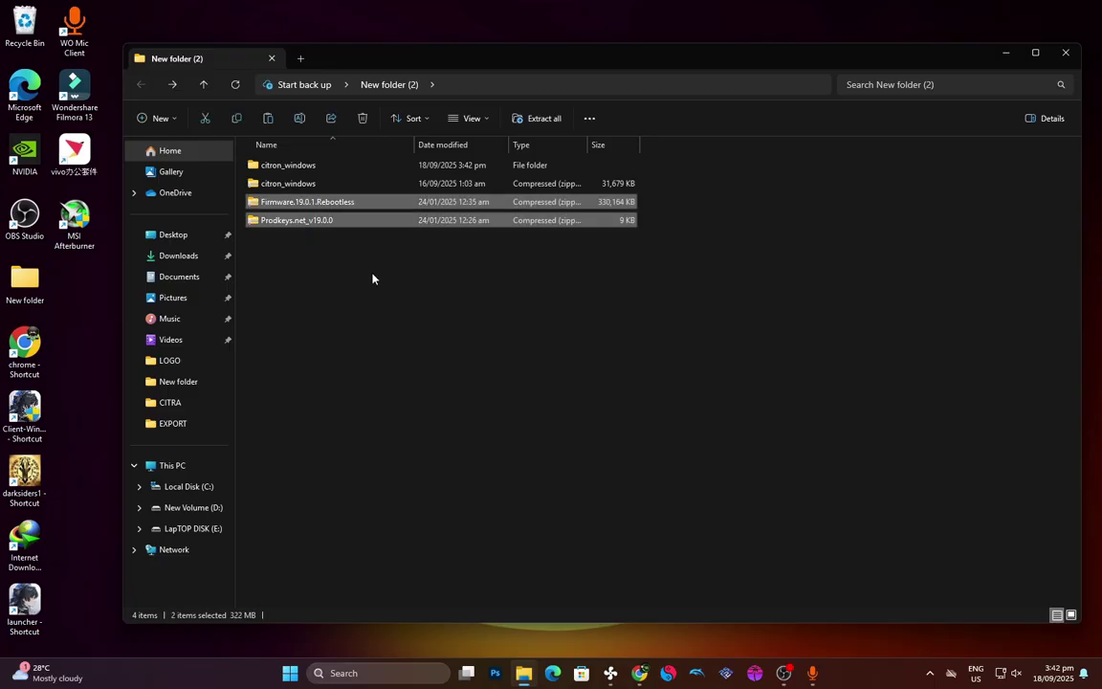
drag(317, 253, 332, 208)
click(336, 307)
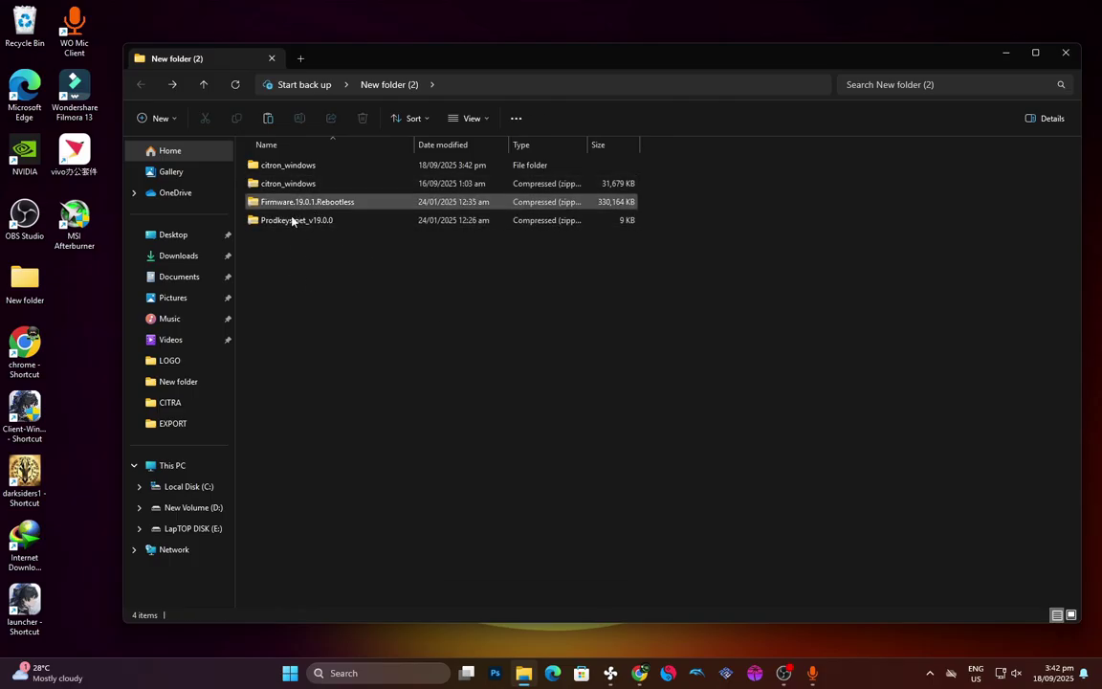
drag(327, 249, 327, 202)
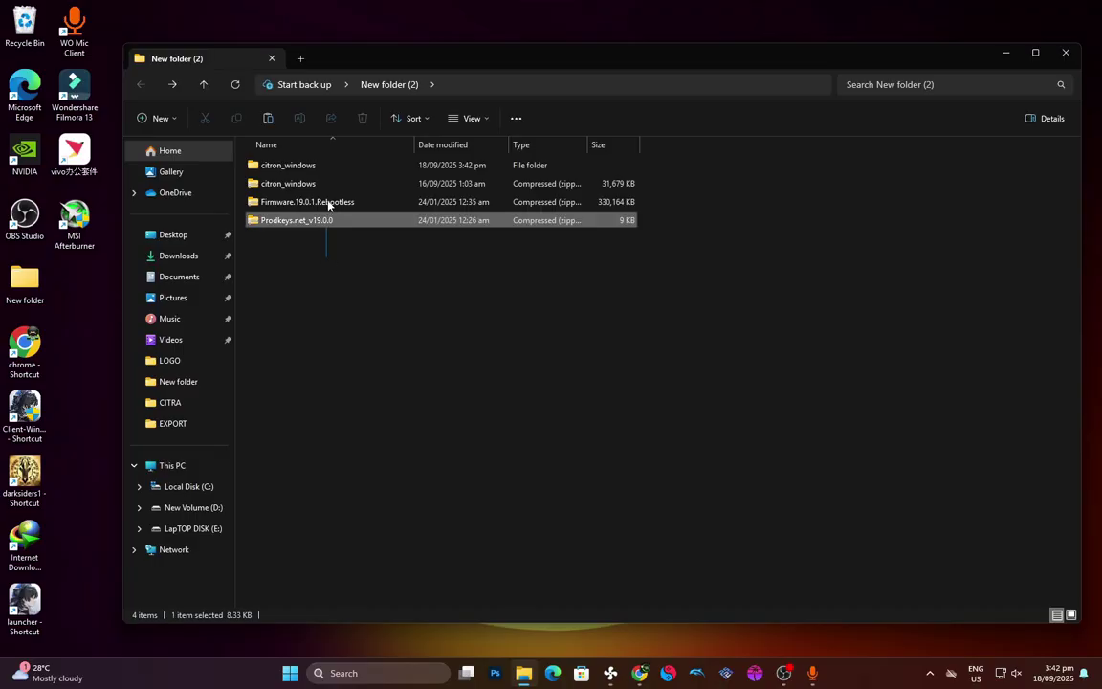
click(307, 220)
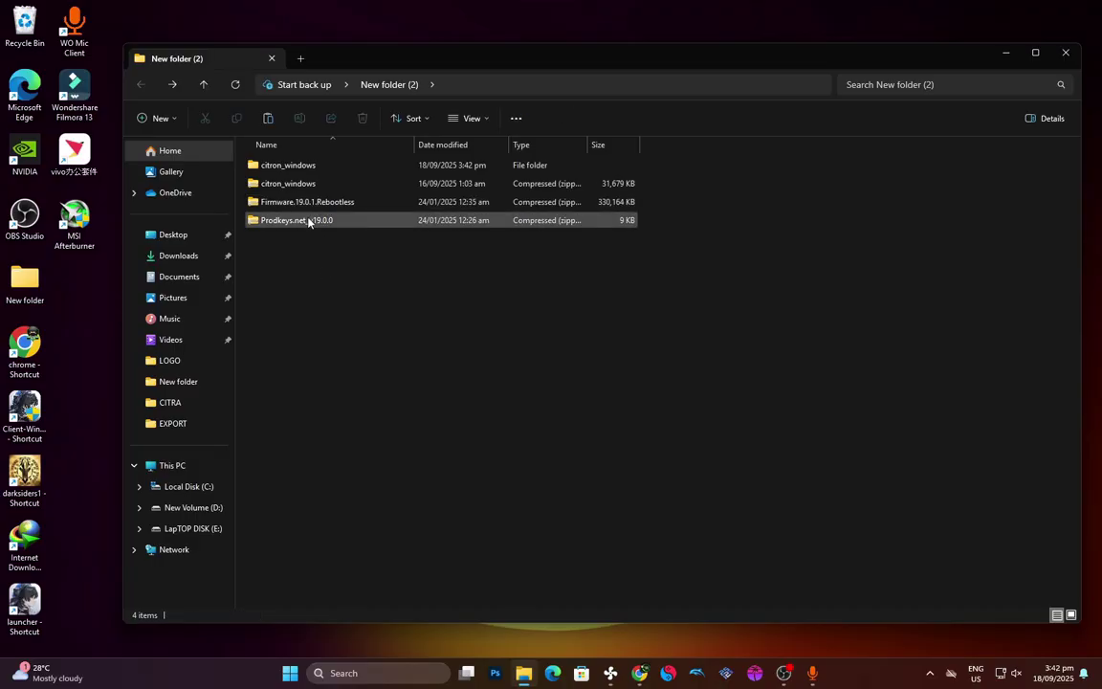
click(311, 204)
right_click(311, 204)
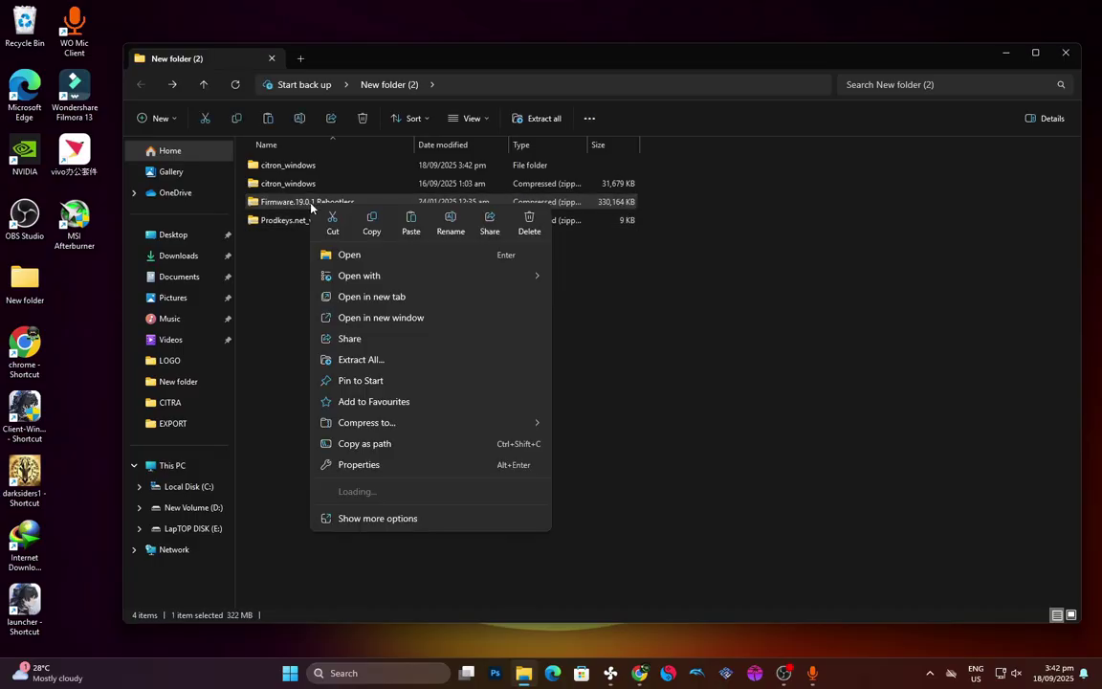
mouse_move(429, 503)
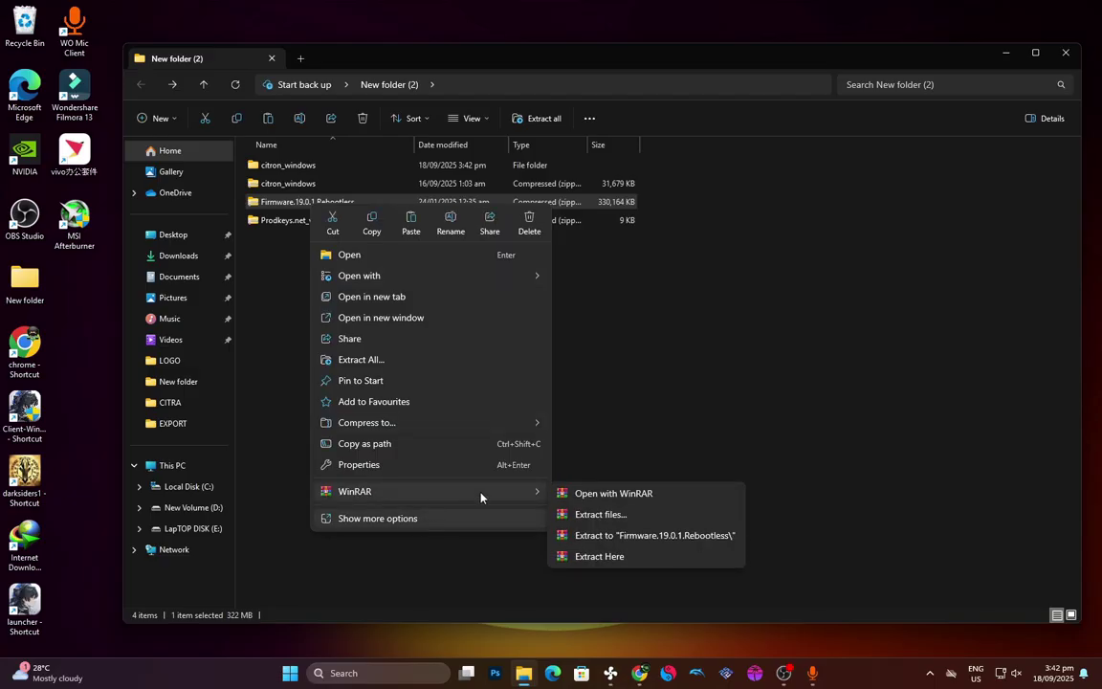
click(593, 538)
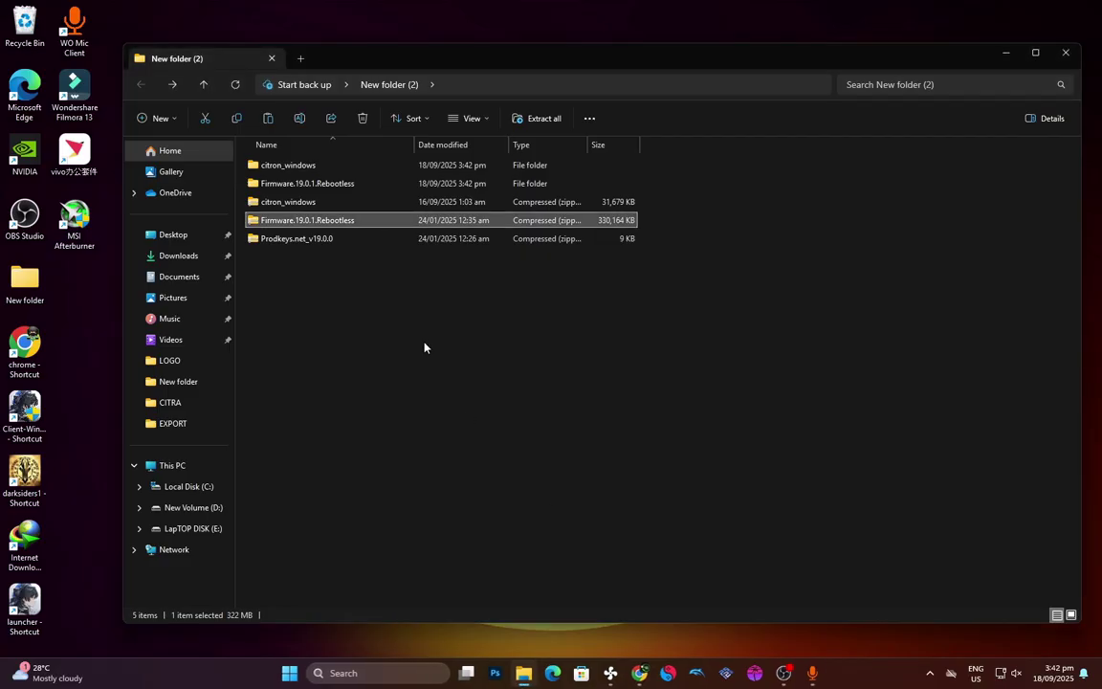
Extract the Prodkeys.net_v19.0.0 zip with WinRAR into its own folder
click(324, 241)
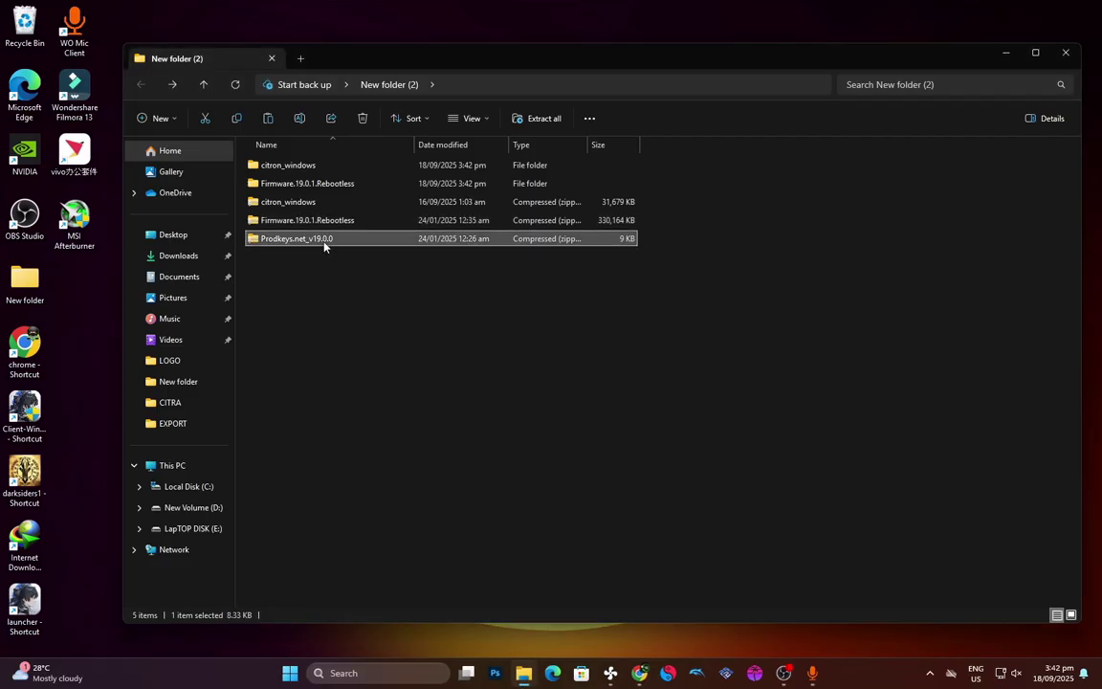
right_click(325, 246)
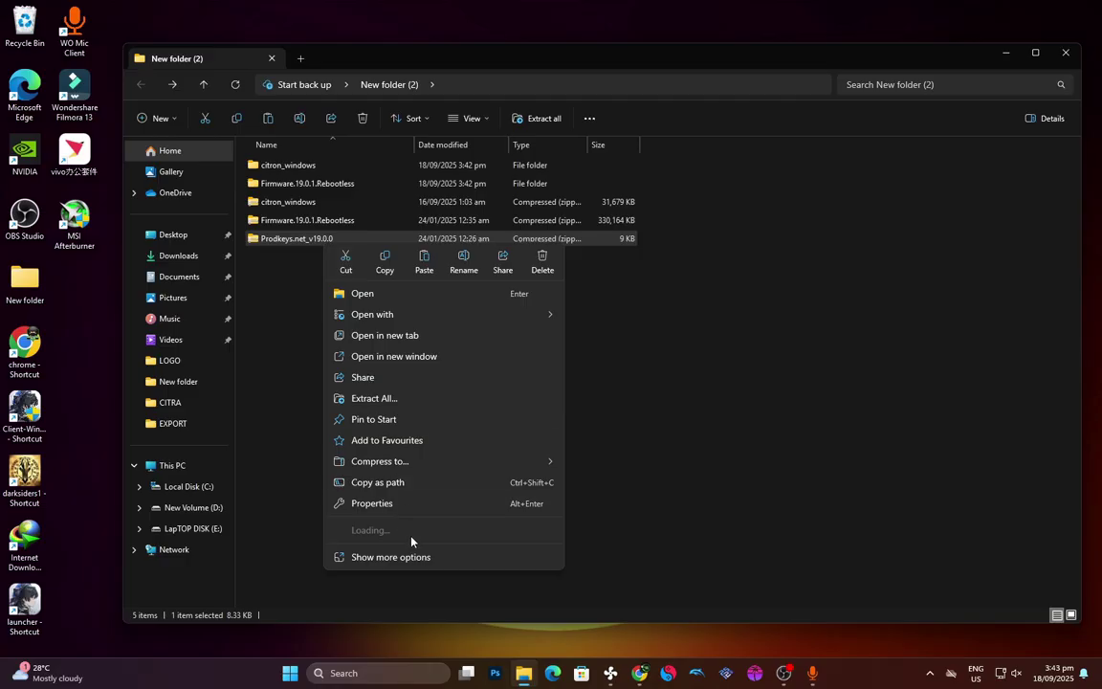
mouse_move(468, 531)
click(633, 578)
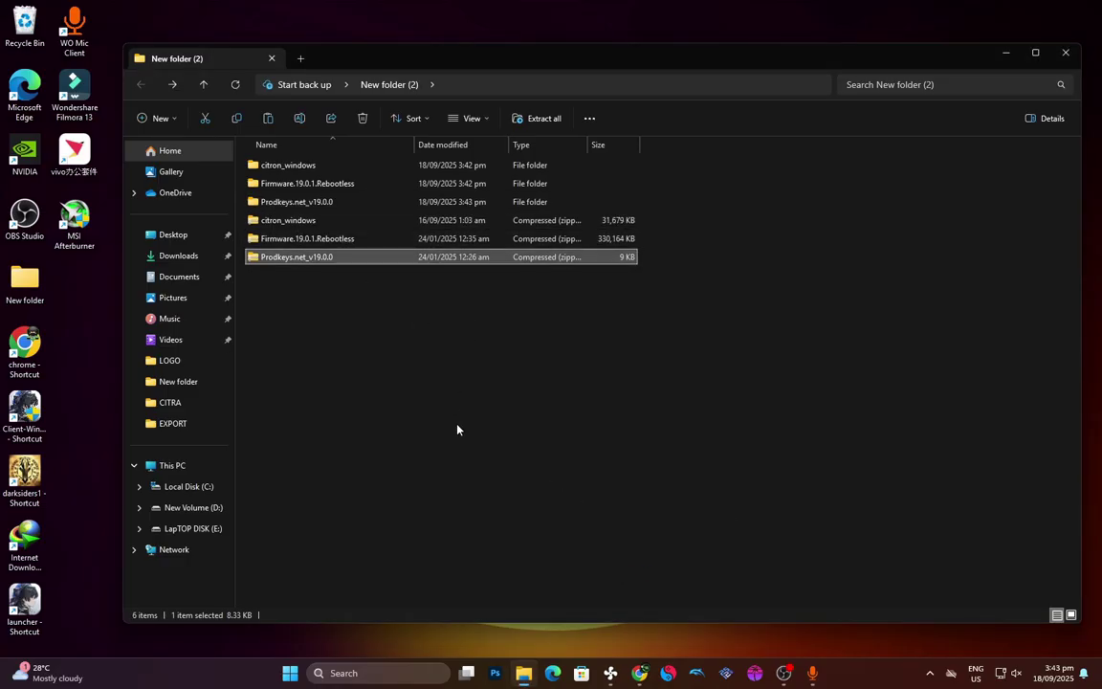
Launch citron.exe from the citron_windows > Release folder
double_click(288, 165)
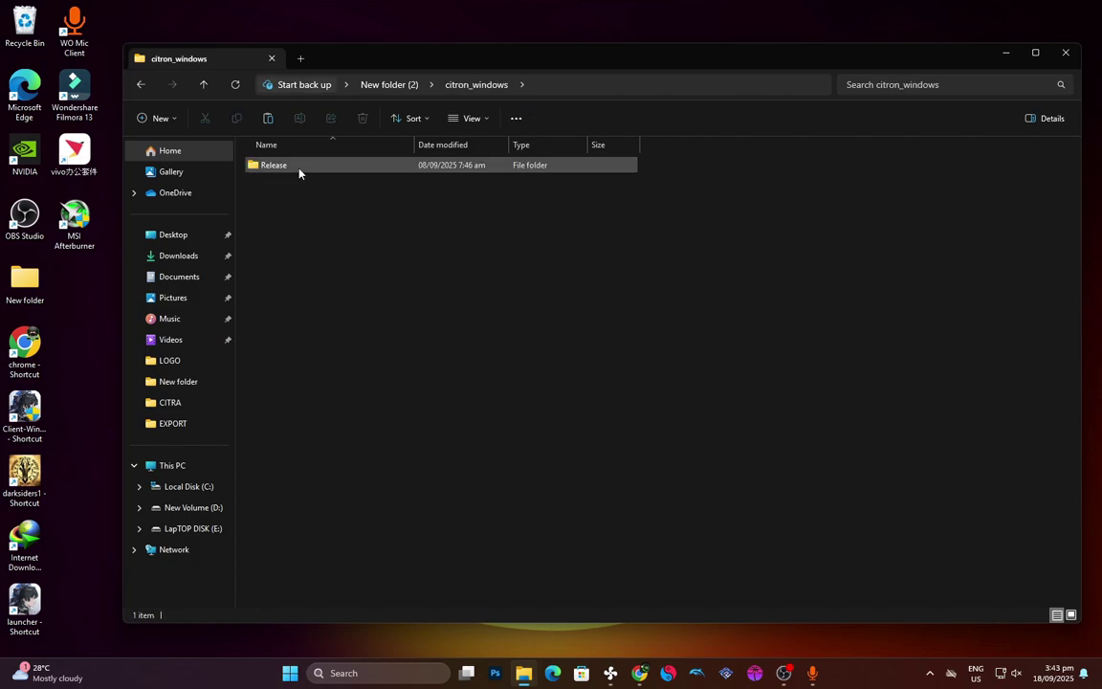
double_click(275, 169)
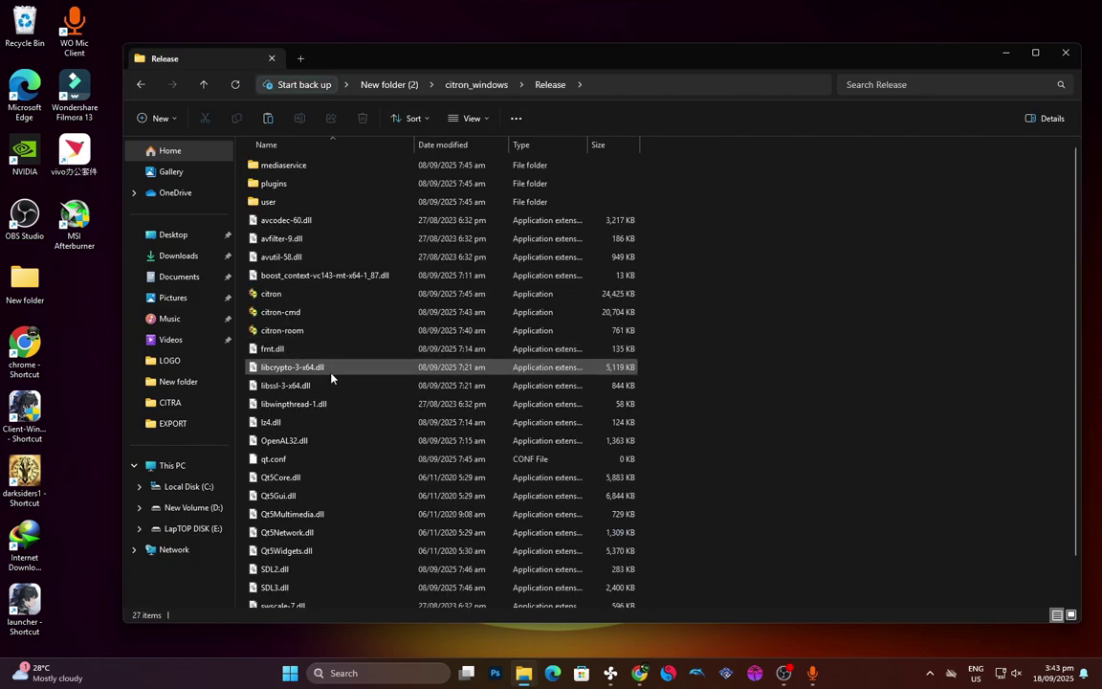
click(293, 302)
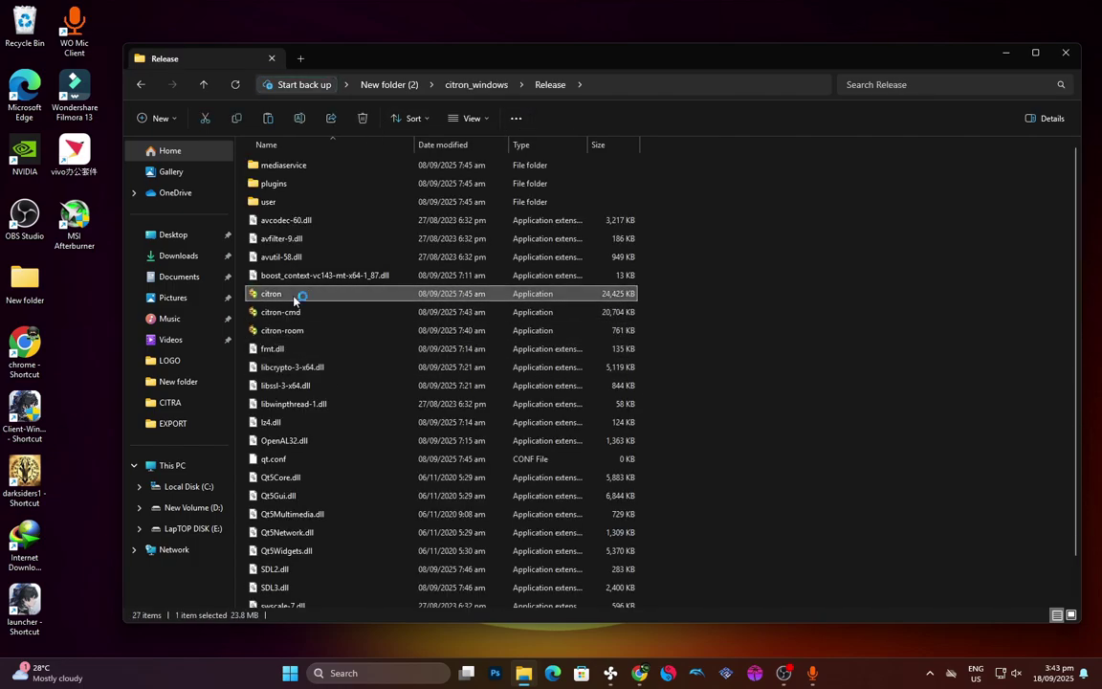
double_click(294, 302)
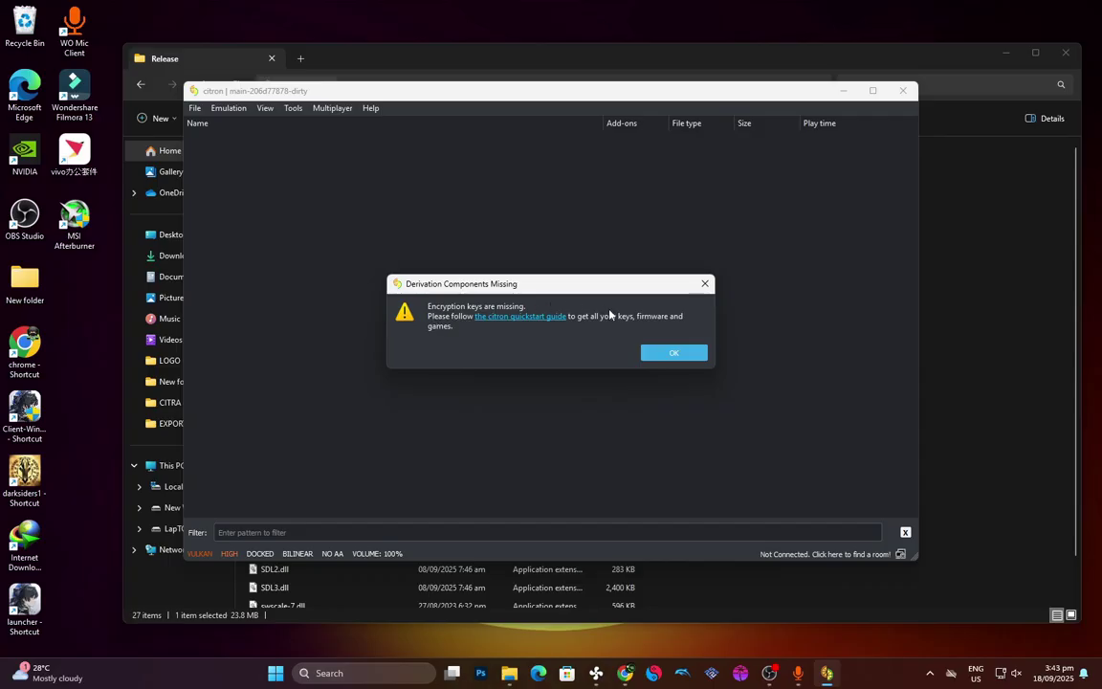
Dismiss the missing-keys and telemetry prompts, then install prod.keys from Prodkeys.net_v19.0.0
click(677, 353)
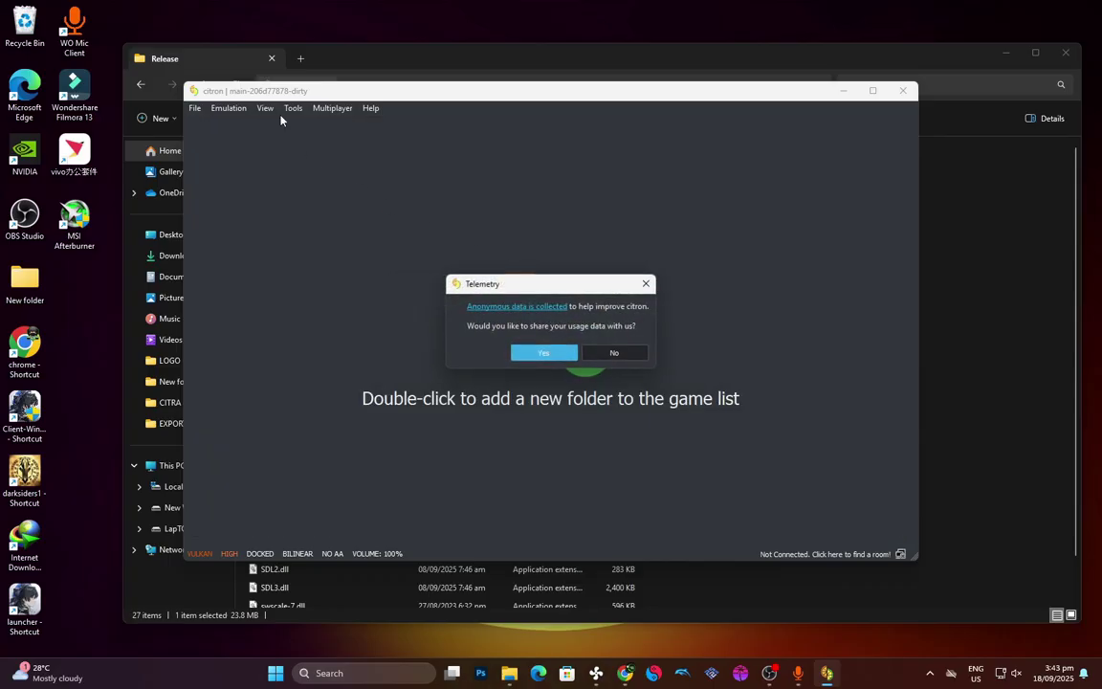
click(544, 353)
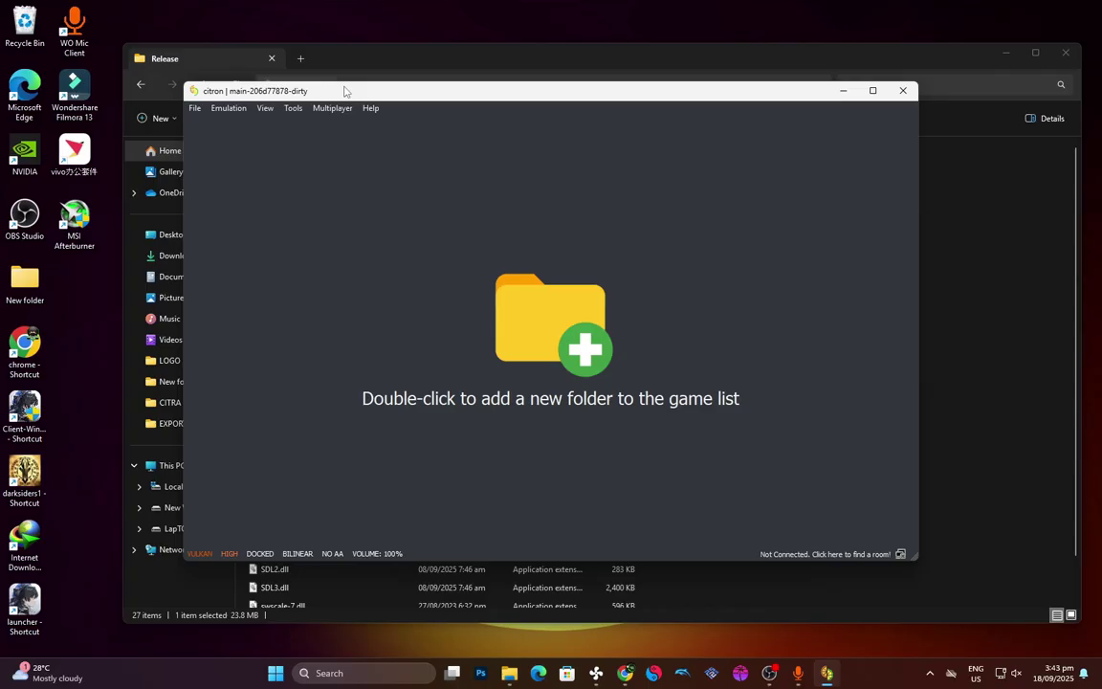
click(292, 111)
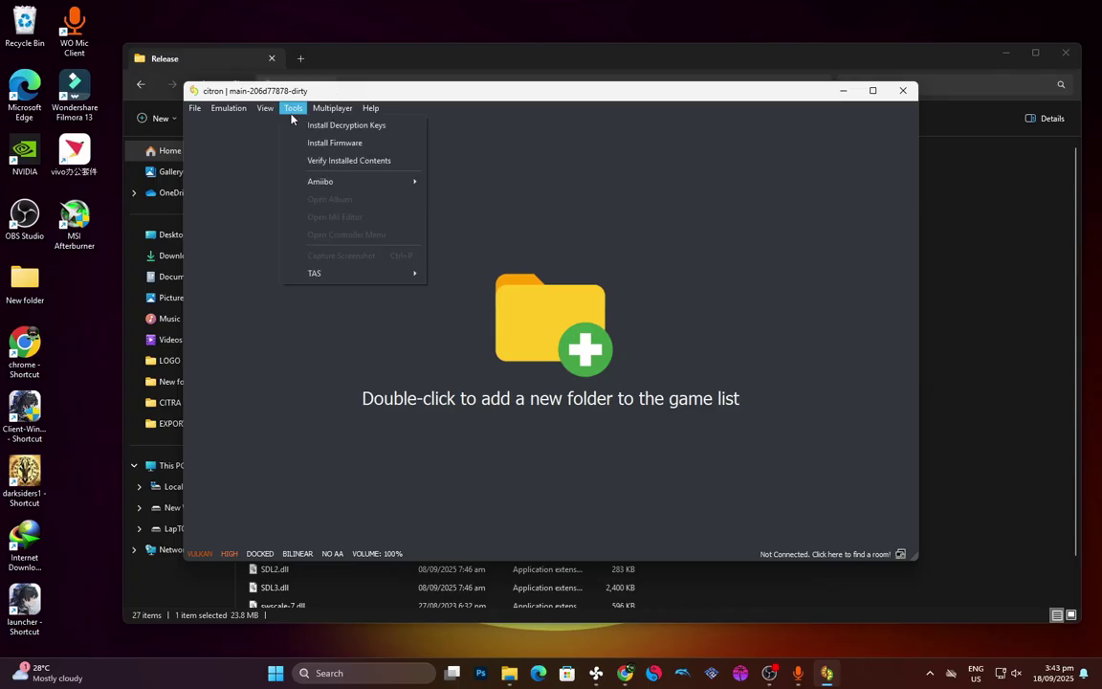
click(340, 125)
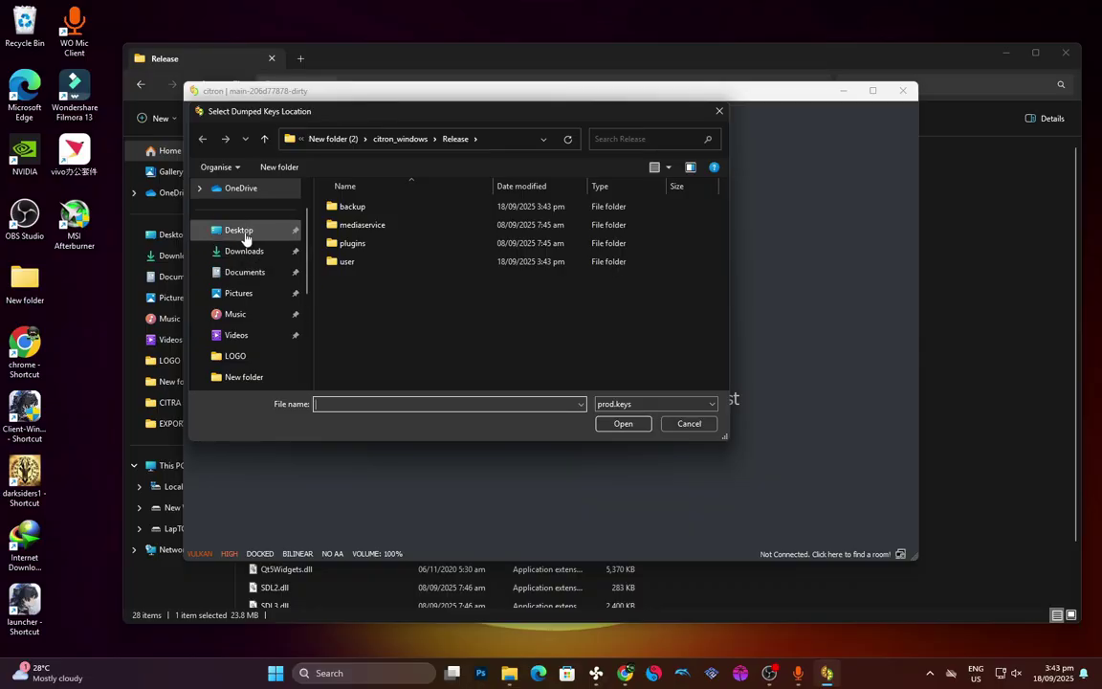
click(242, 232)
double_click(387, 224)
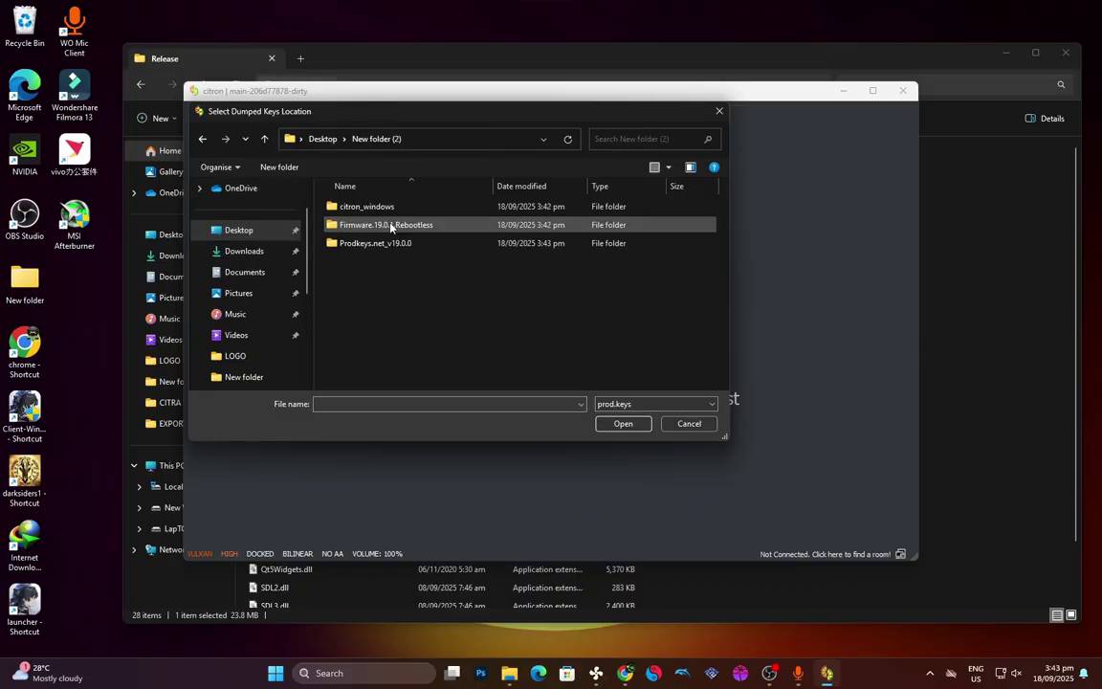
double_click(369, 245)
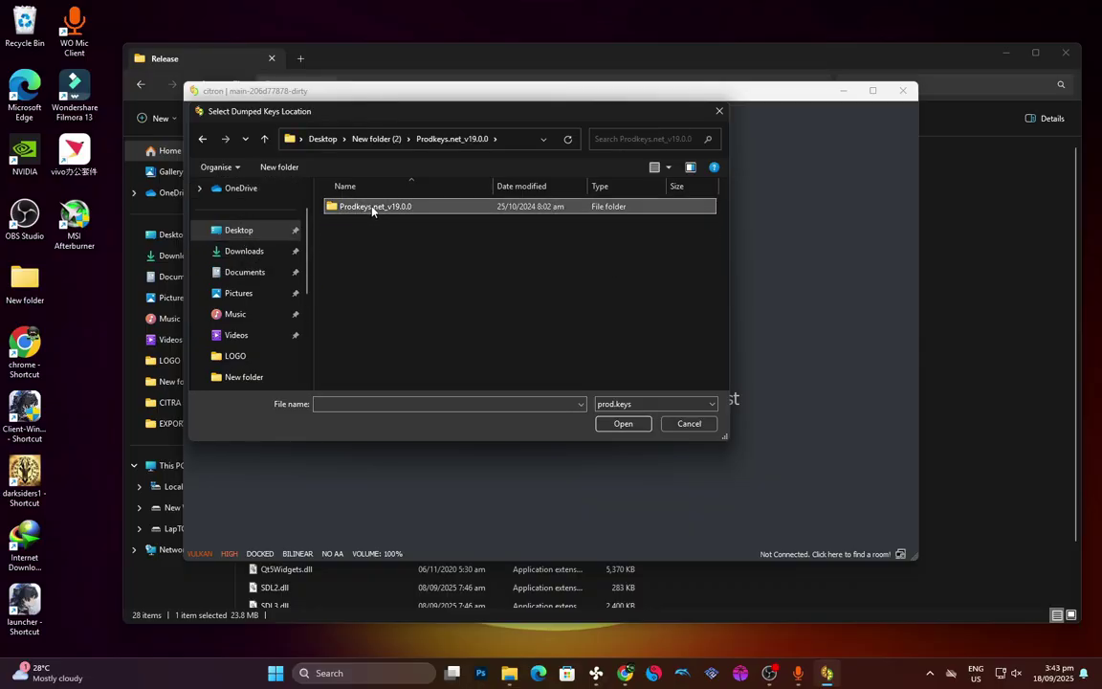
double_click(373, 207)
double_click(390, 208)
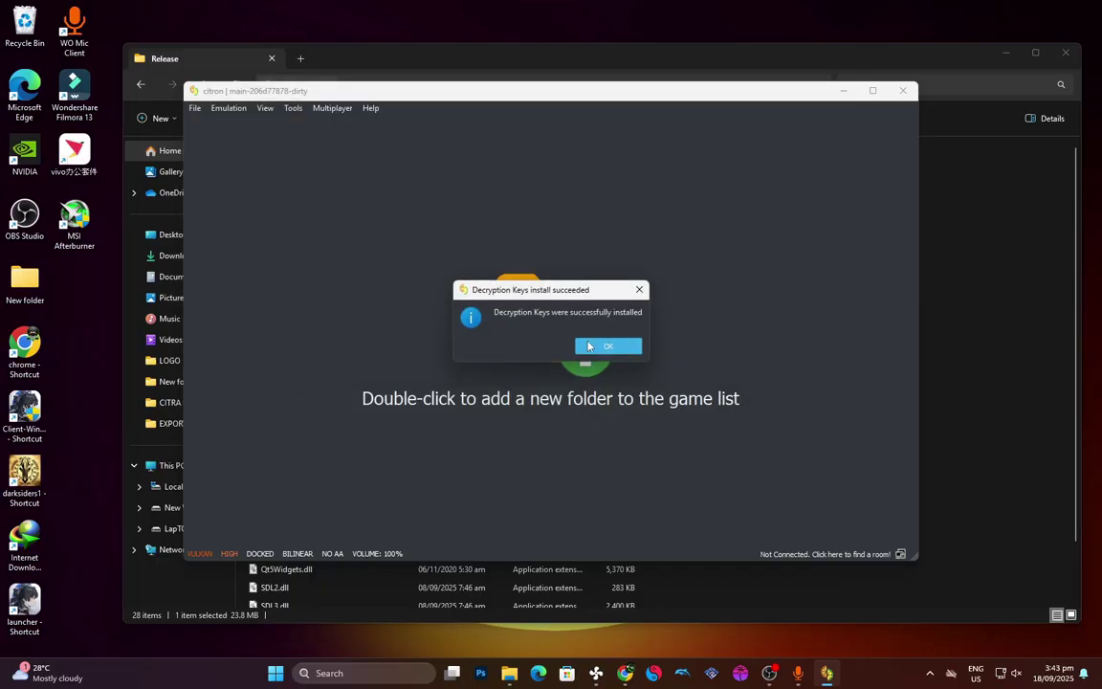
key(Return)
Install firmware 19.0.1 from the Firmware.19.0.1.Rebootless folder in New folder (2)
click(294, 109)
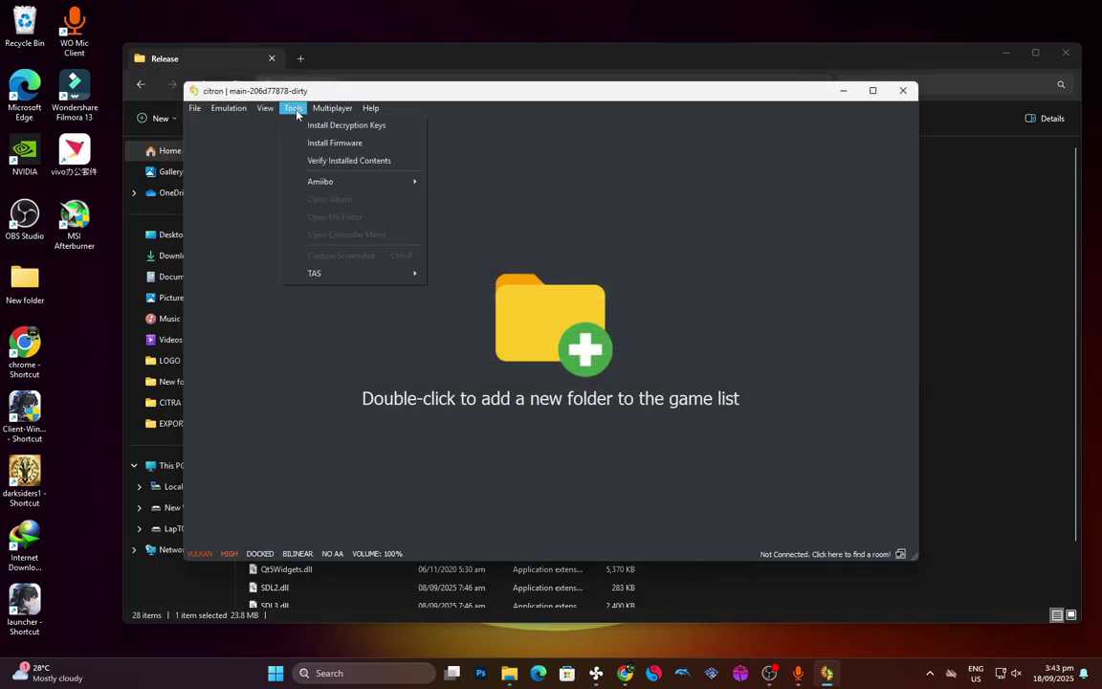
click(317, 143)
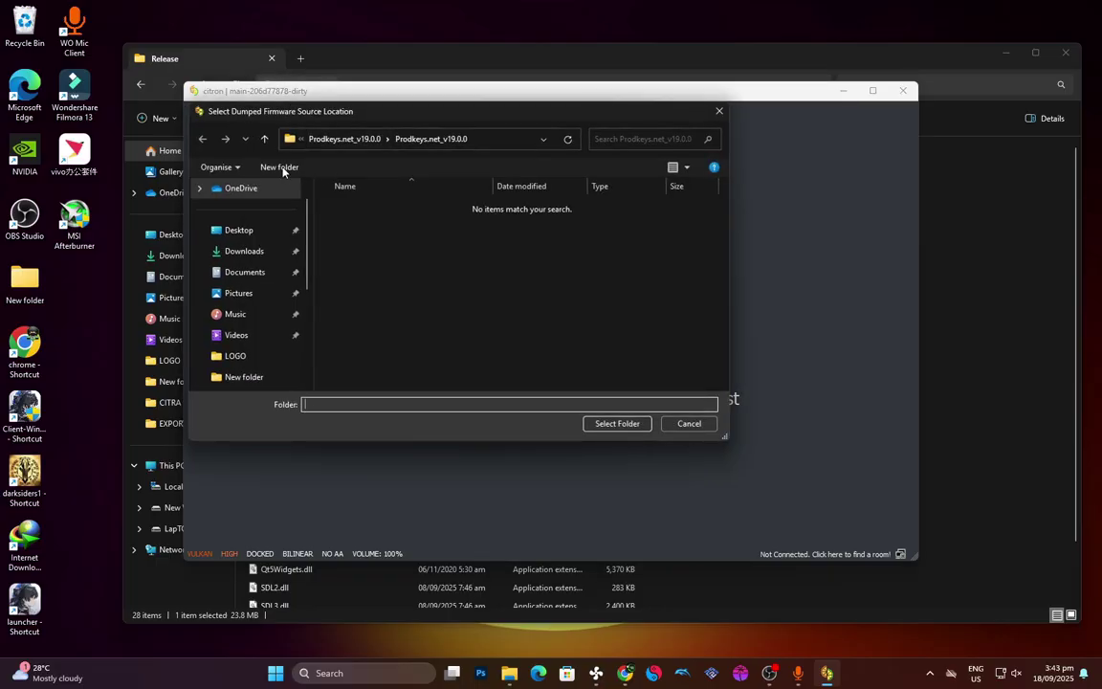
click(262, 140)
click(266, 143)
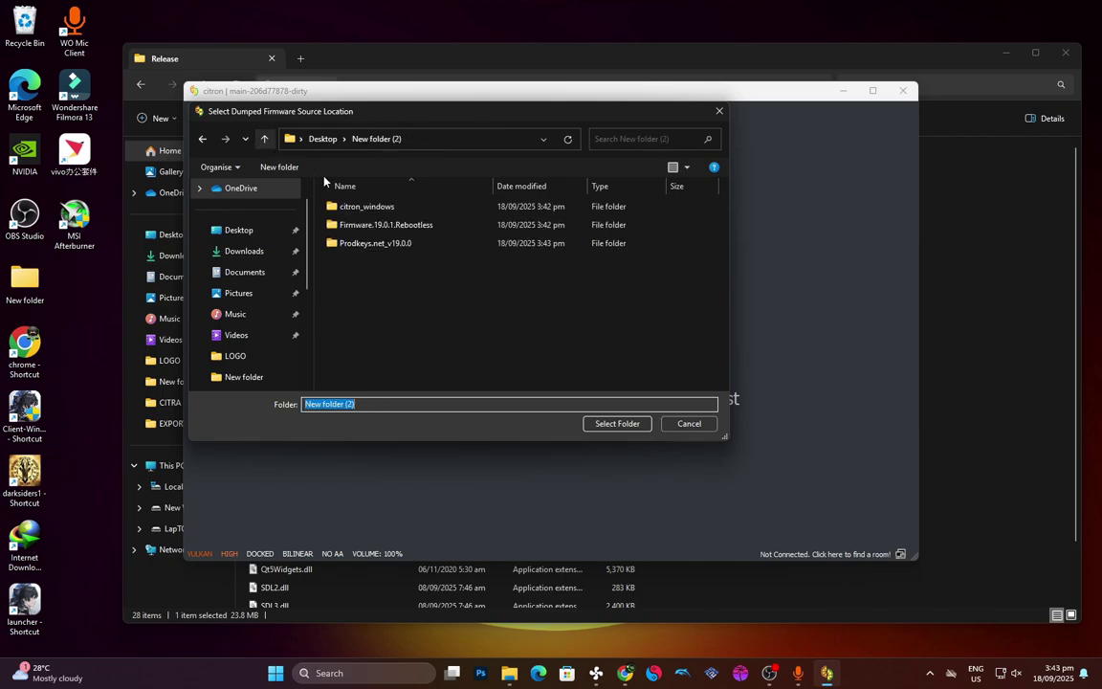
click(379, 226)
double_click(380, 225)
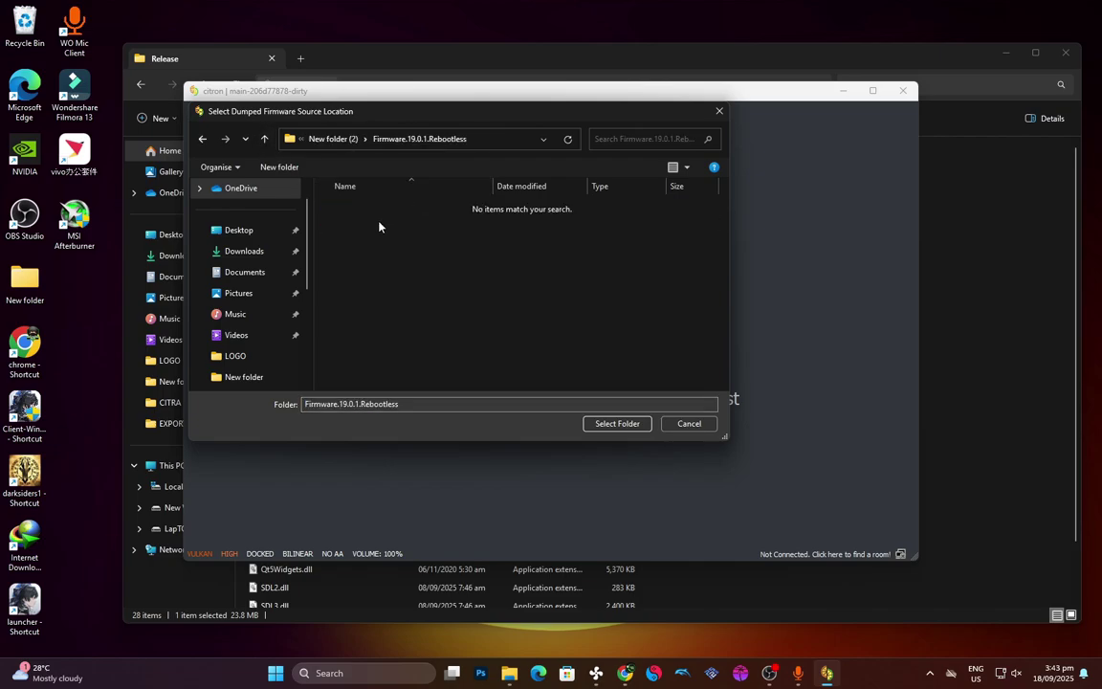
click(618, 424)
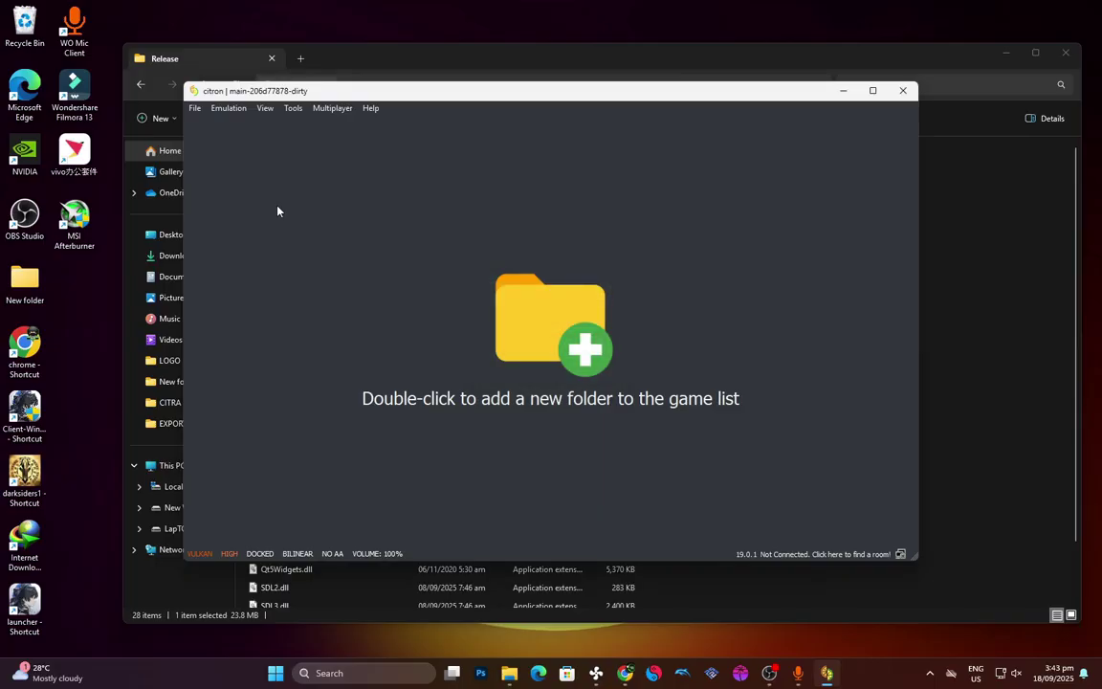
Add E: > YUZU > ROMS as a game folder in Citron's game list
click(1013, 54)
drag(404, 92, 372, 72)
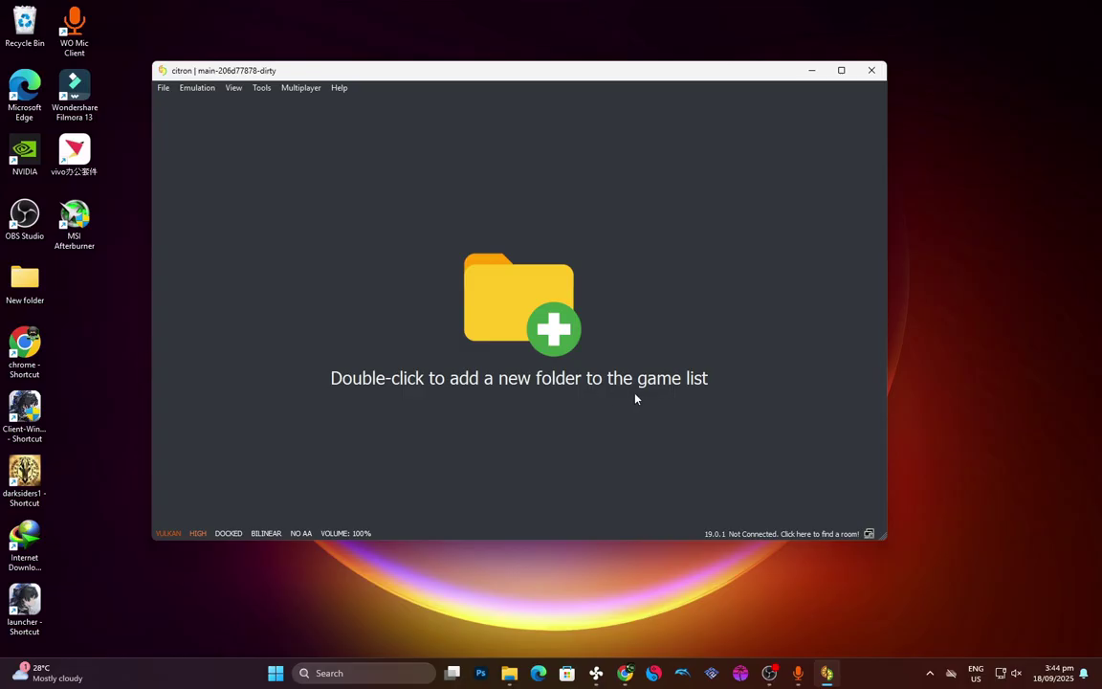
double_click(525, 335)
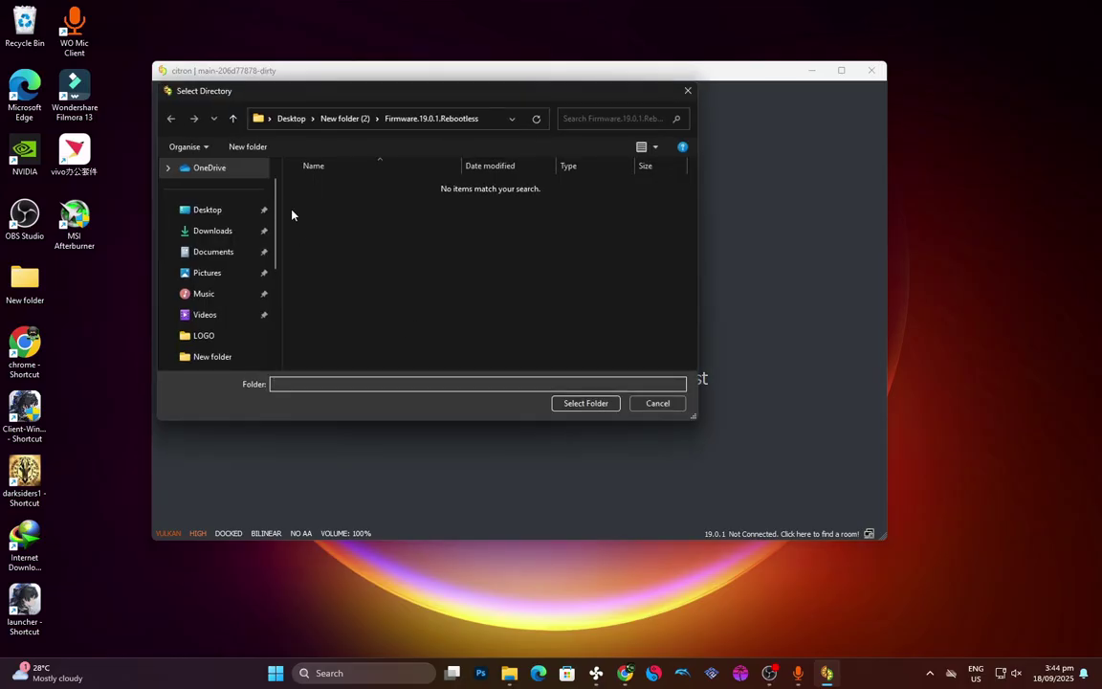
scroll(279, 226, down, 5)
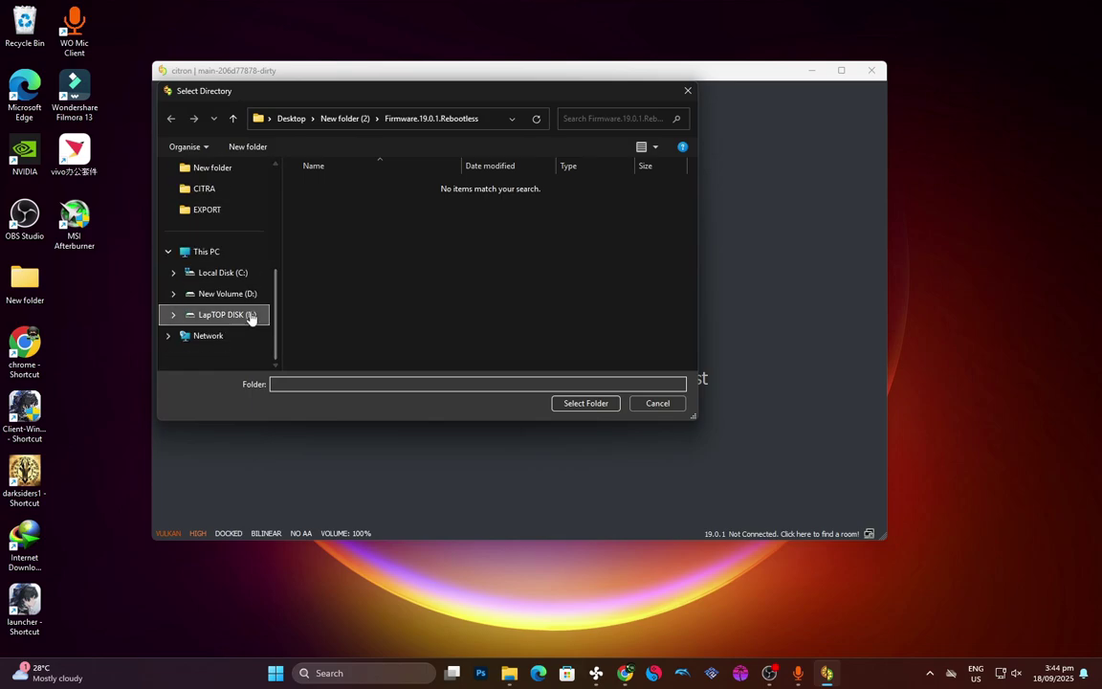
click(230, 315)
drag(693, 185, 694, 319)
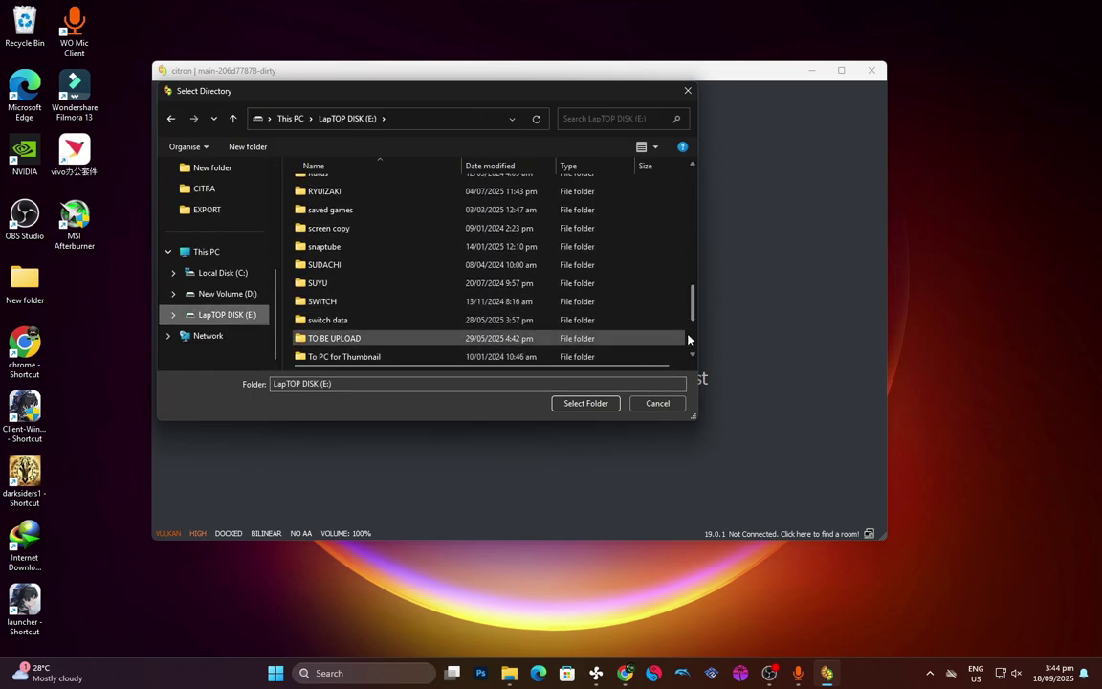
scroll(582, 345, down, 3)
double_click(382, 299)
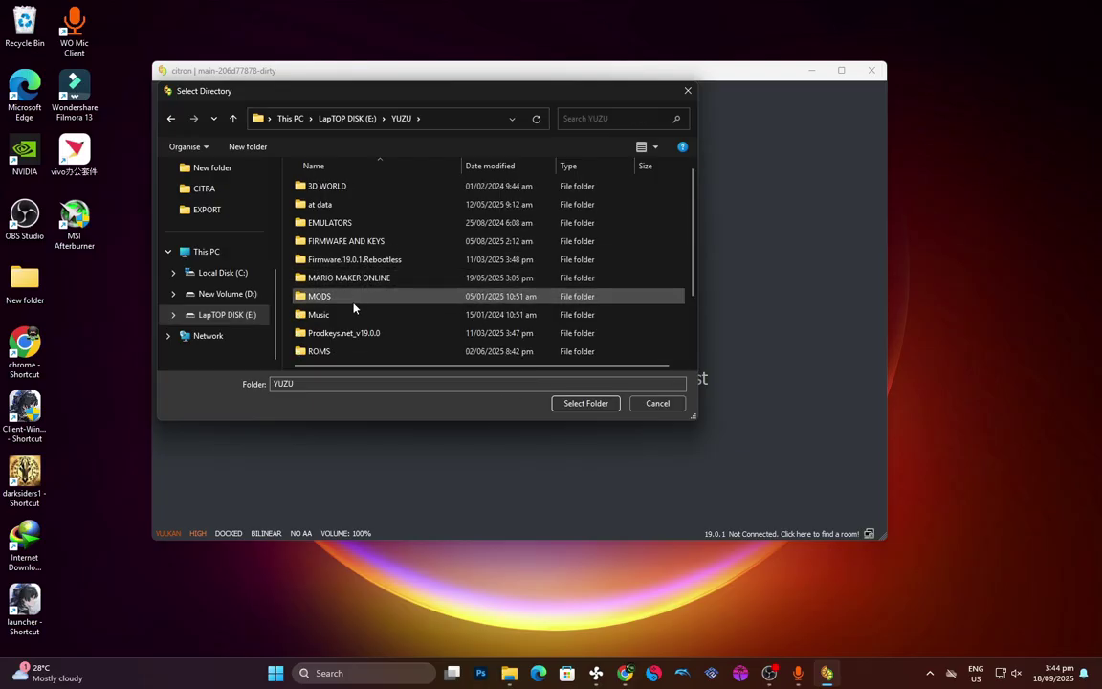
double_click(354, 360)
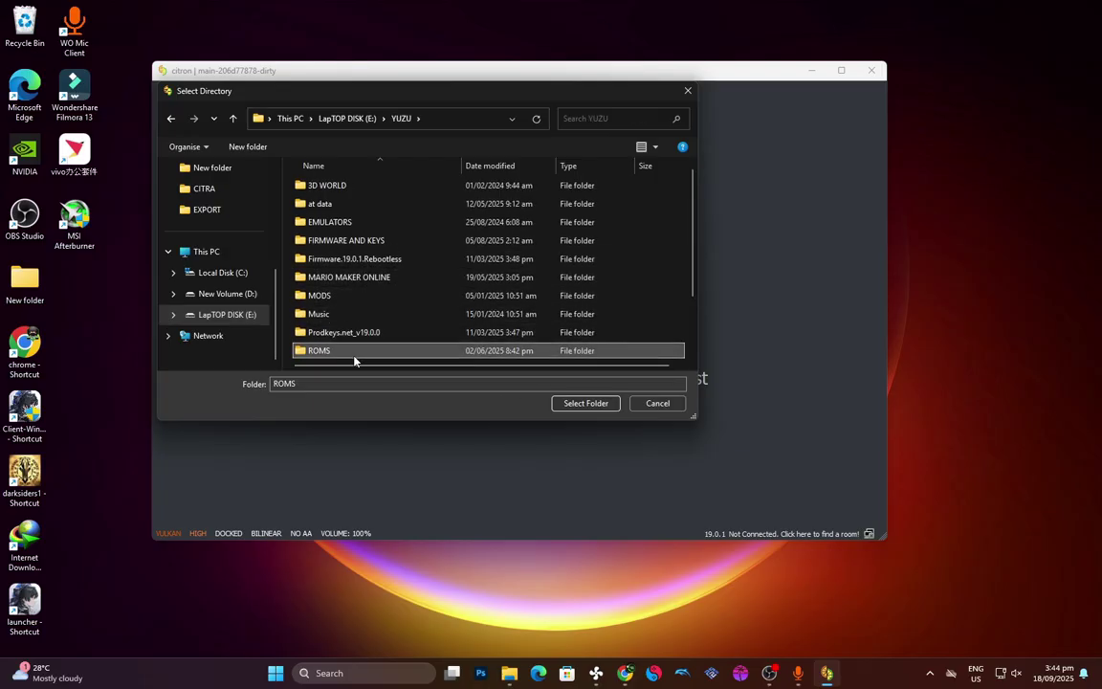
click(590, 406)
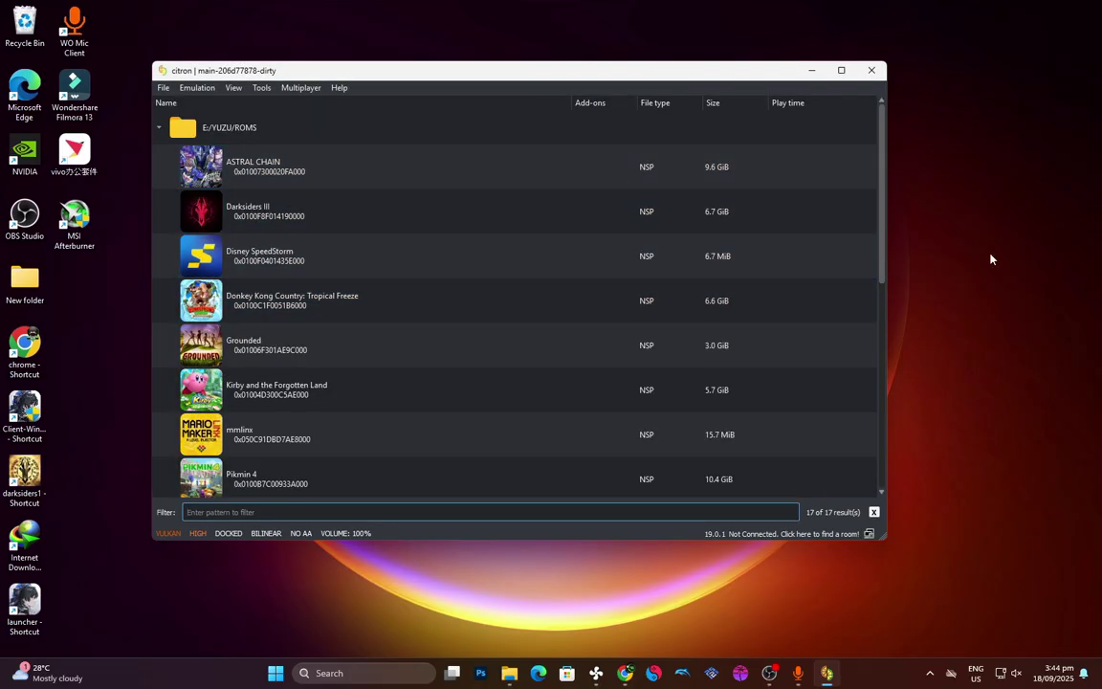
Scan the E:/YUZU/ROMS entry's subfolders so its 29 games appear
right_click(245, 128)
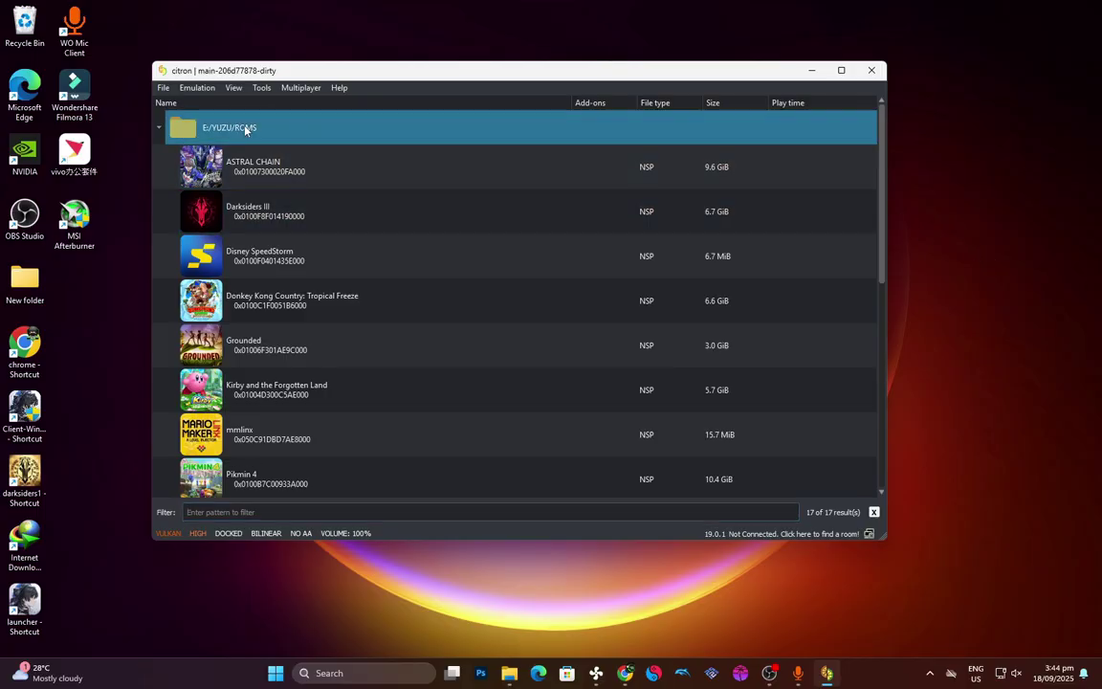
click(259, 189)
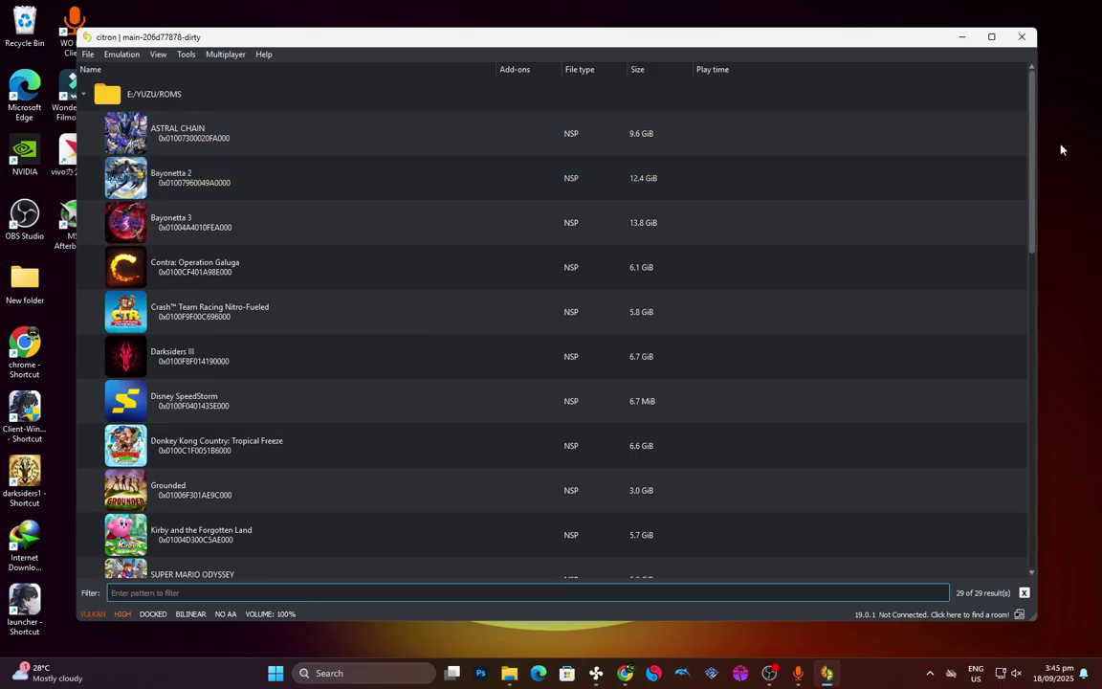
drag(1035, 141, 1046, 116)
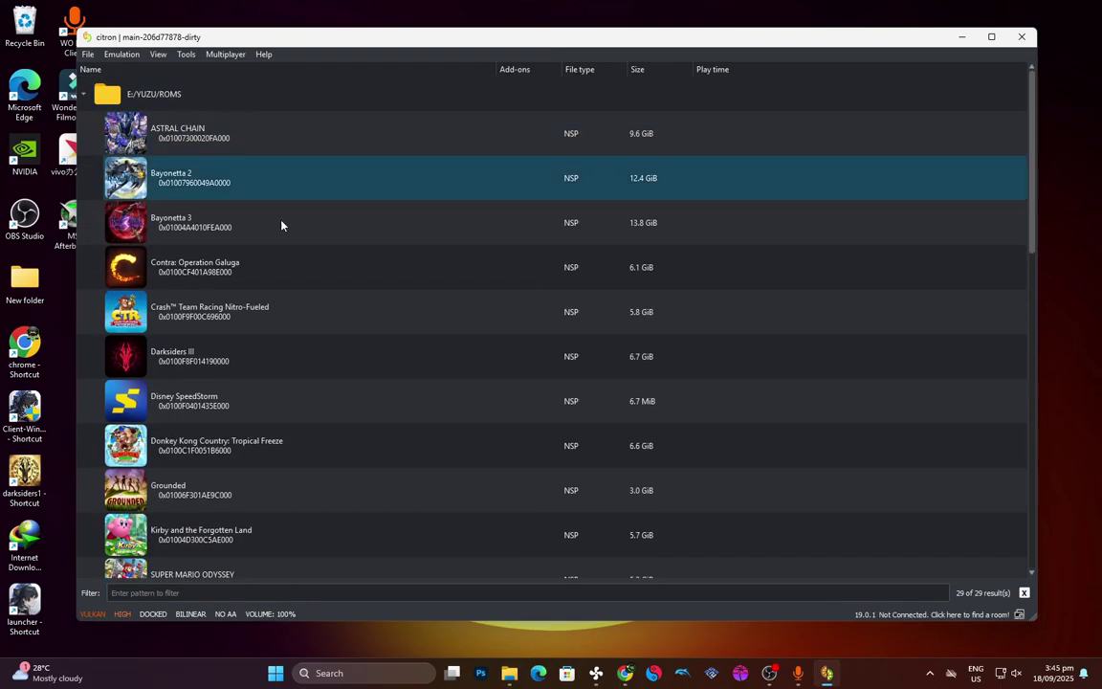
mouse_move(1034, 134)
mouse_down()
mouse_move(1033, 177)
mouse_move(1037, 123)
mouse_up()
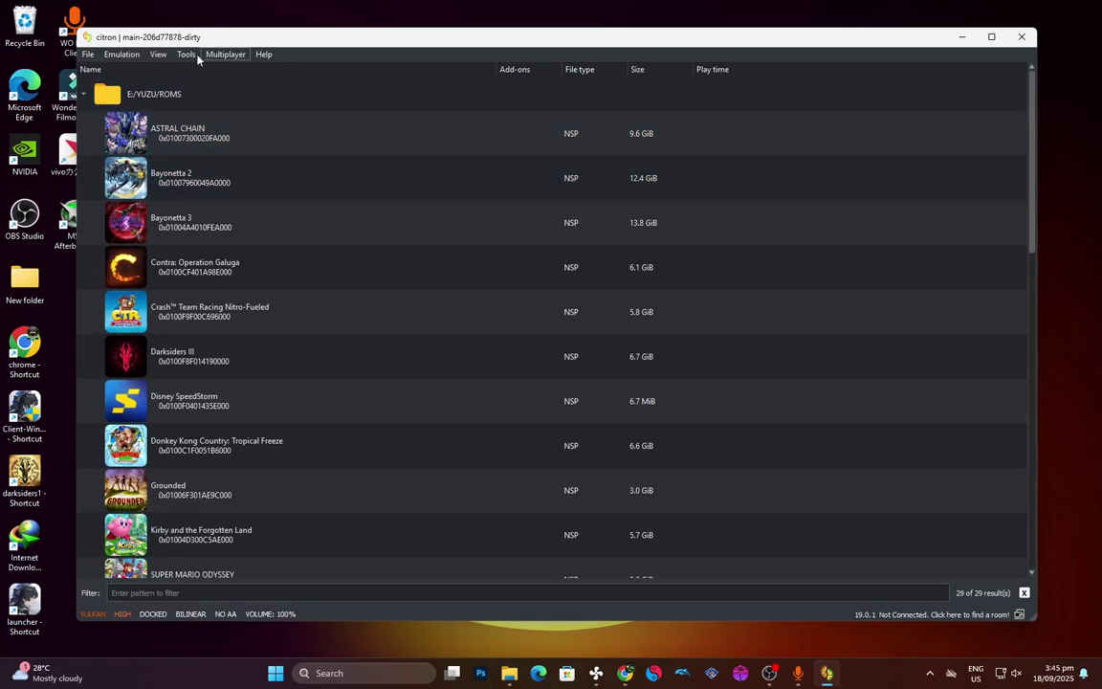
Set Player 1's input device to Xbox One Controller 0, apply, and save
click(107, 54)
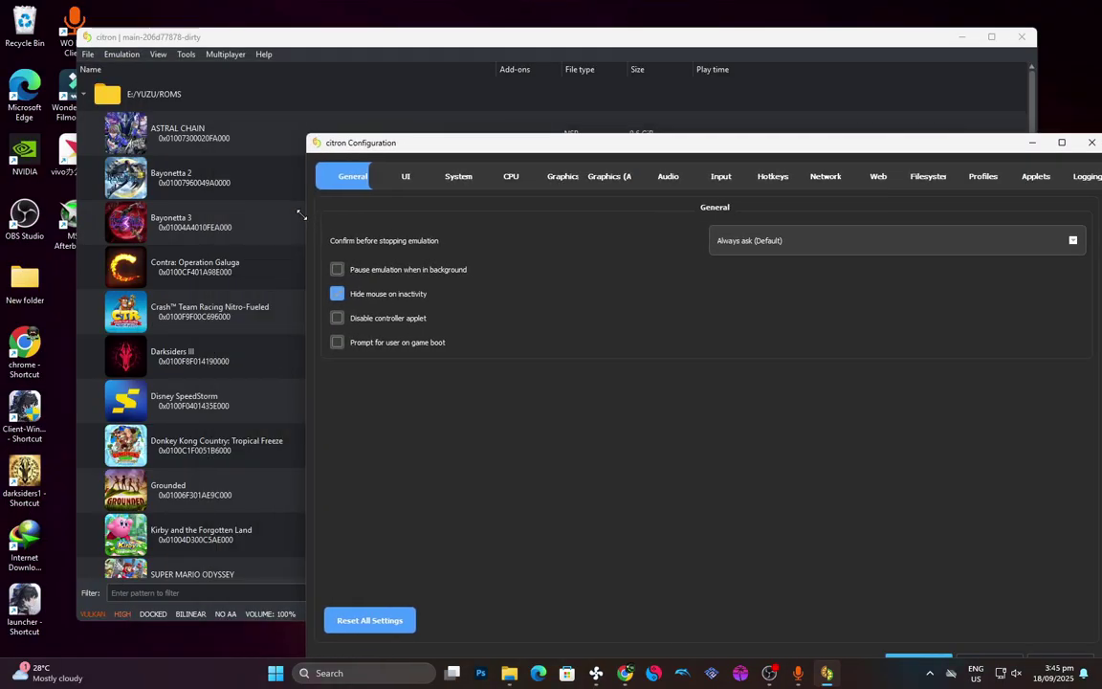
drag(494, 140, 426, 59)
click(654, 96)
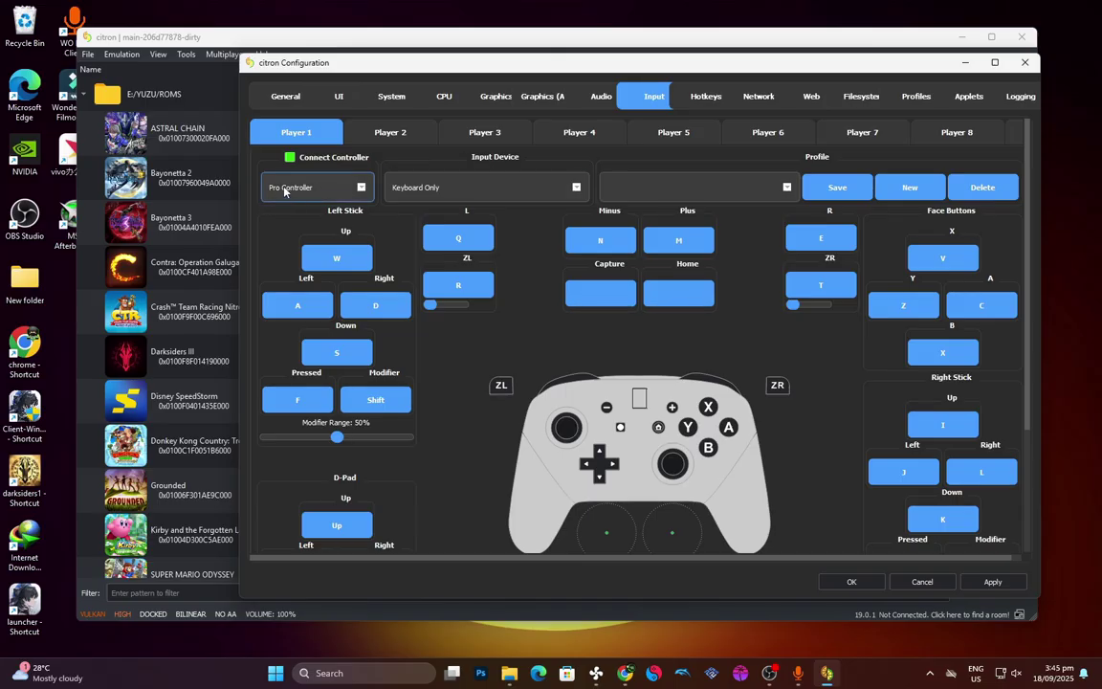
click(548, 191)
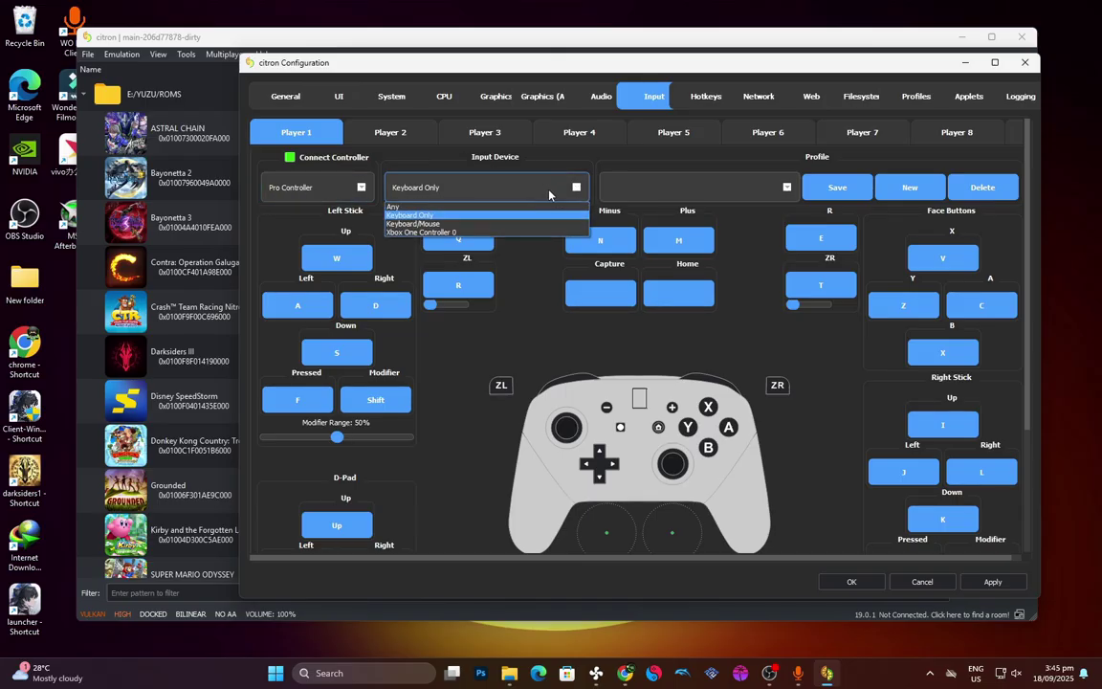
click(409, 233)
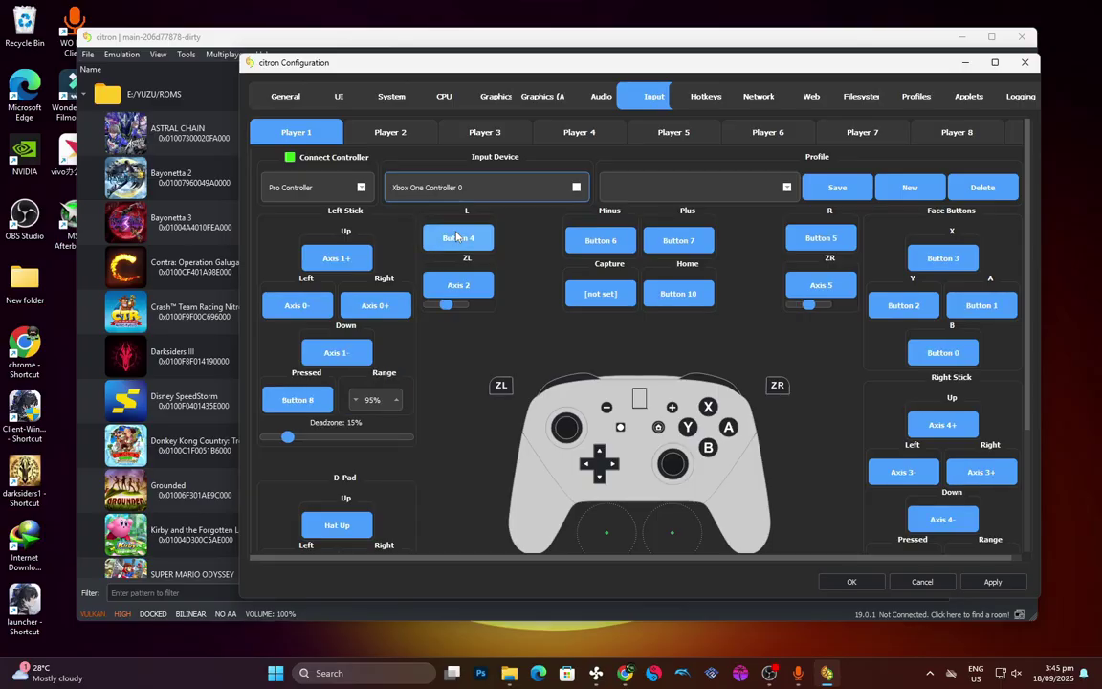
click(993, 583)
click(852, 582)
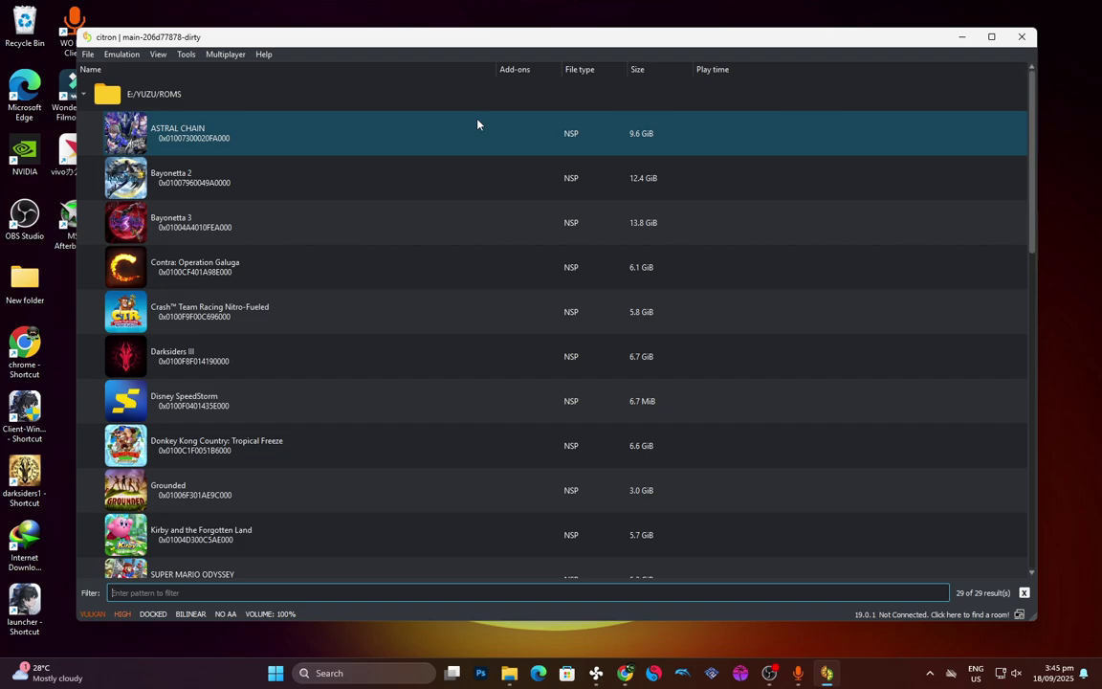
Reopen Emulation > Configure and move the window so the game list shows behind it
click(121, 53)
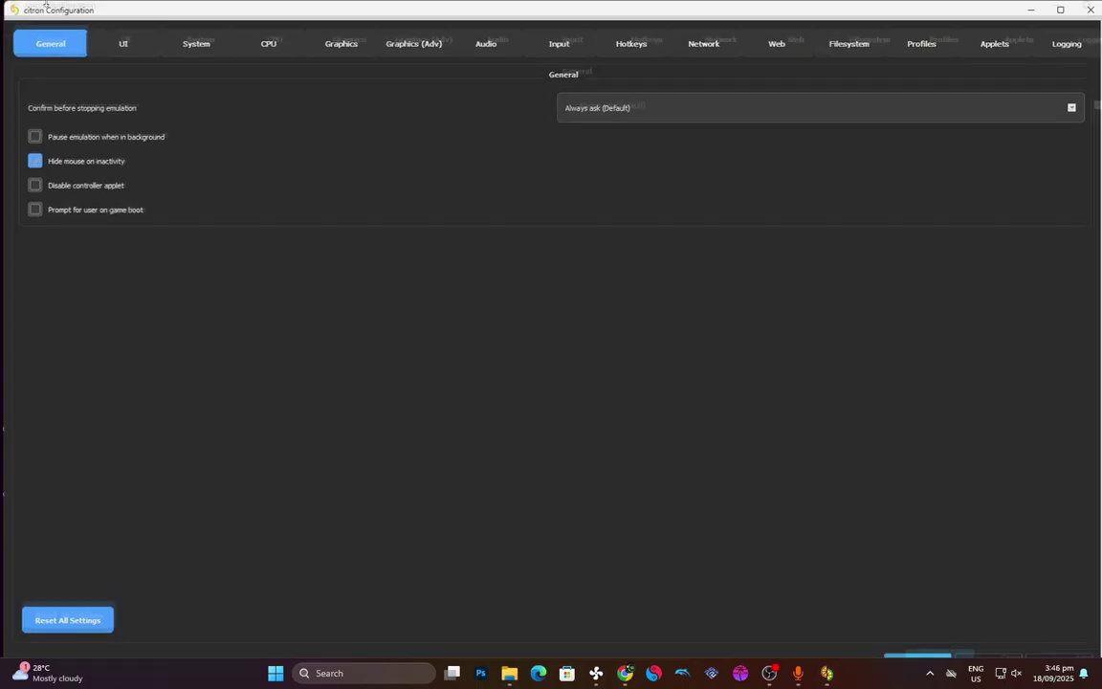
drag(162, 9, 382, 71)
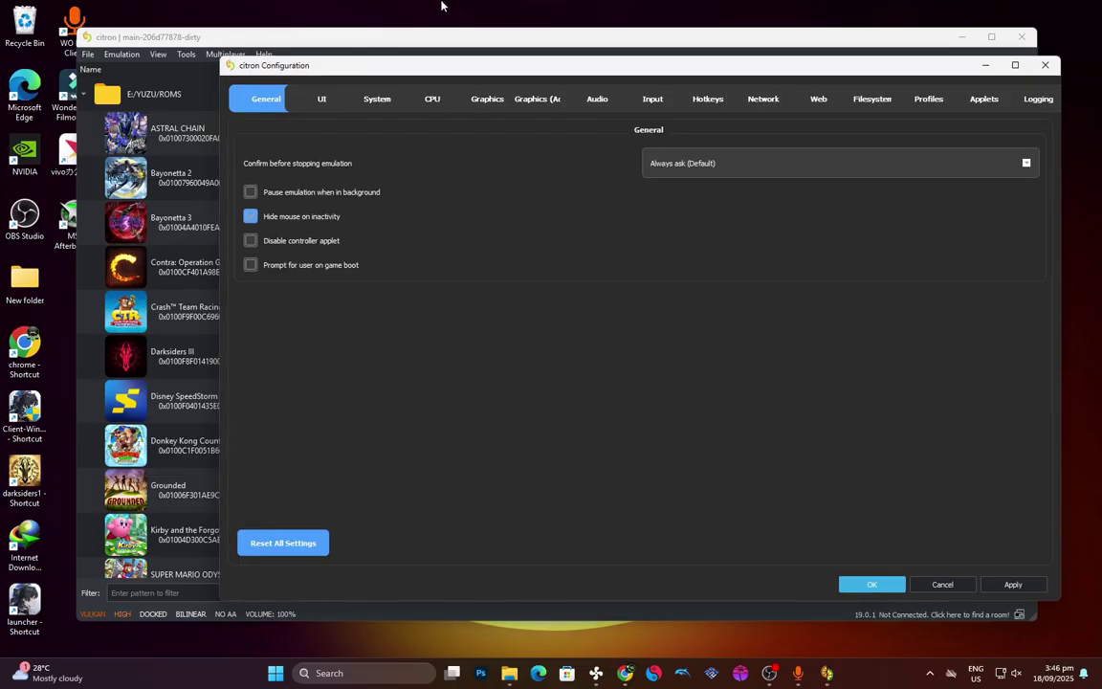